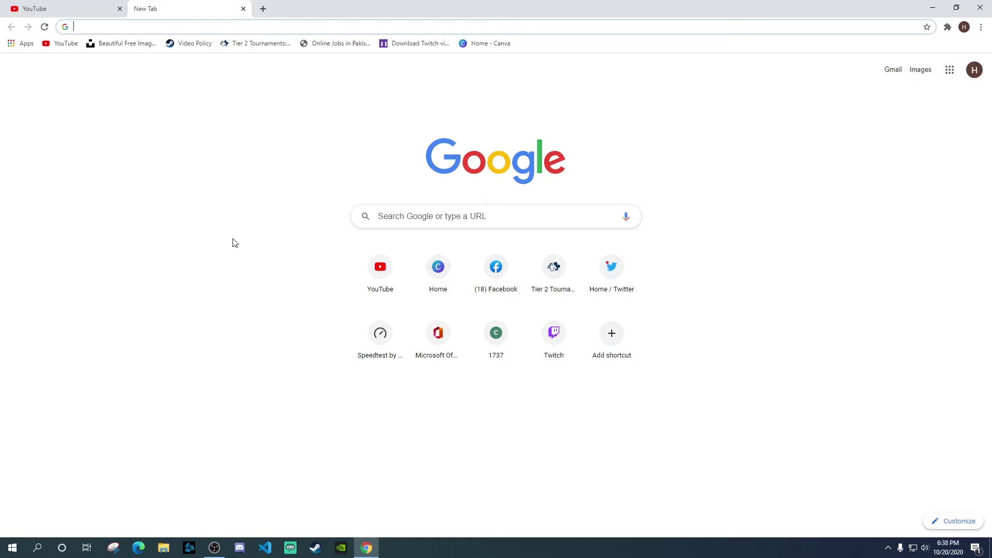
Search Google for "tubebuddy chrome extension" and open the extension's Chrome Web Store page.
text(tubebuddy chrome extension)
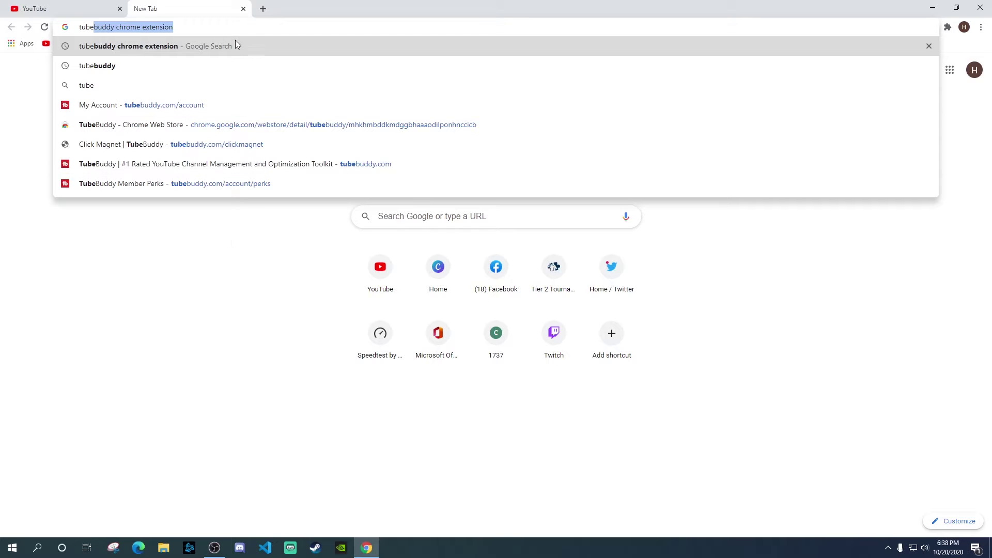
click(162, 46)
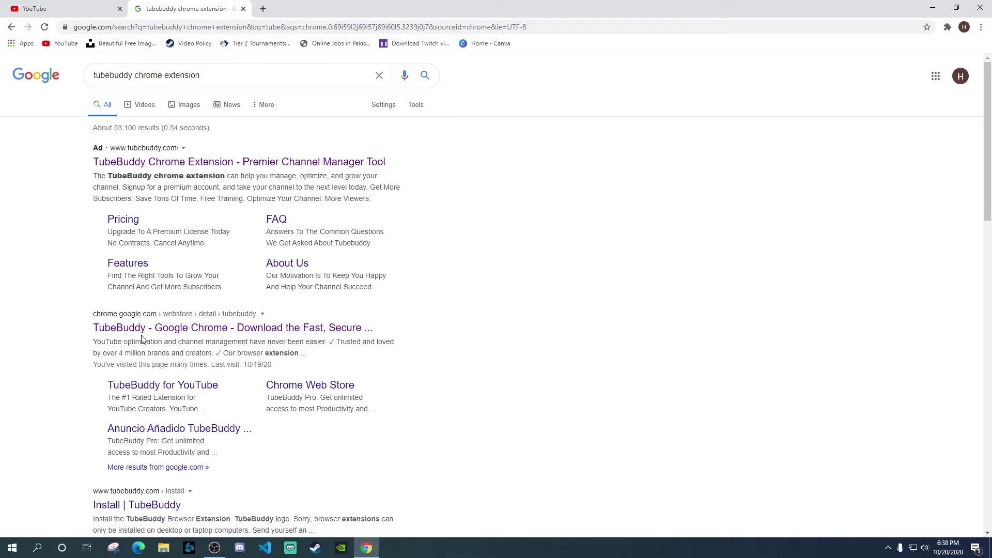
click(160, 329)
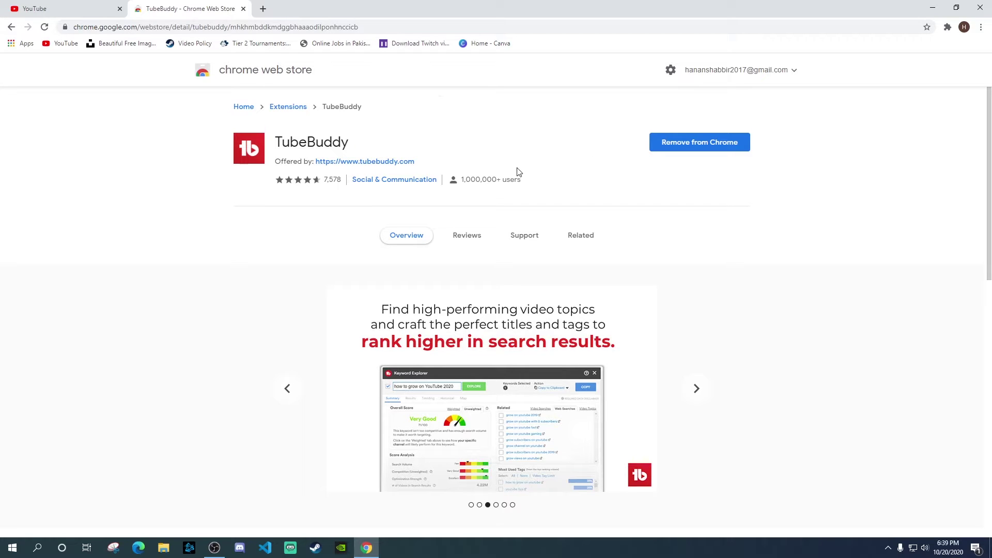
On YouTube, launch TubeBuddy's Keyword Explorer and explore the keyword "tubebuddy for tags".
click(71, 11)
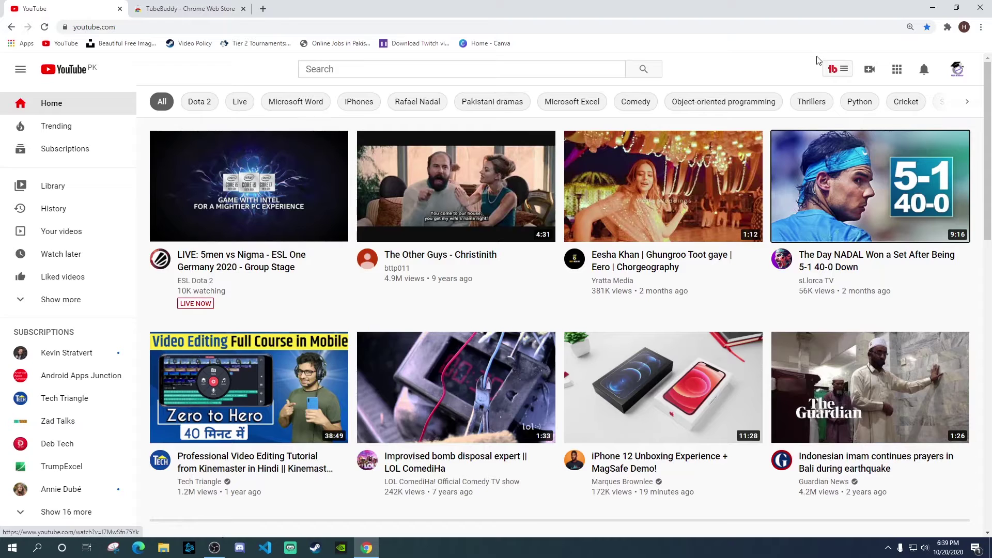
click(839, 72)
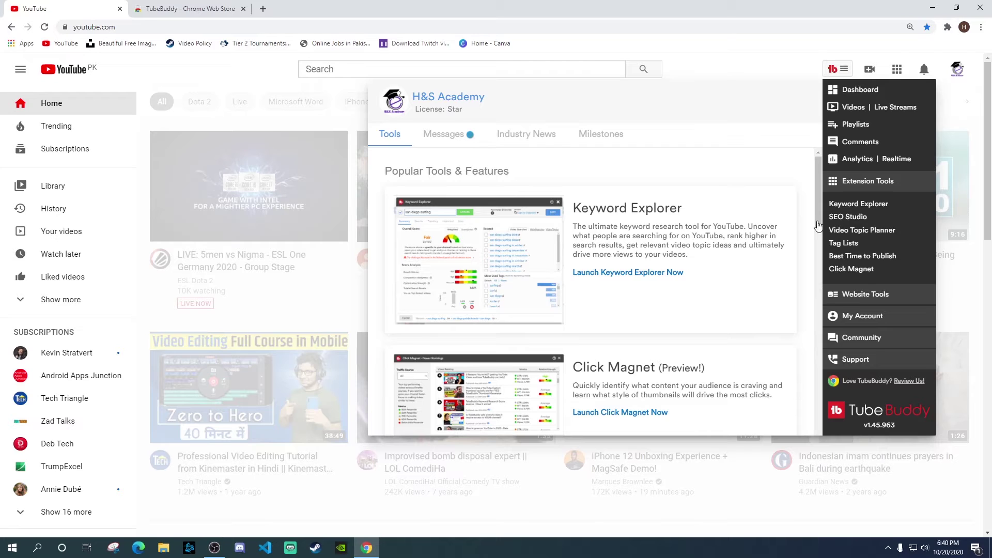
click(614, 272)
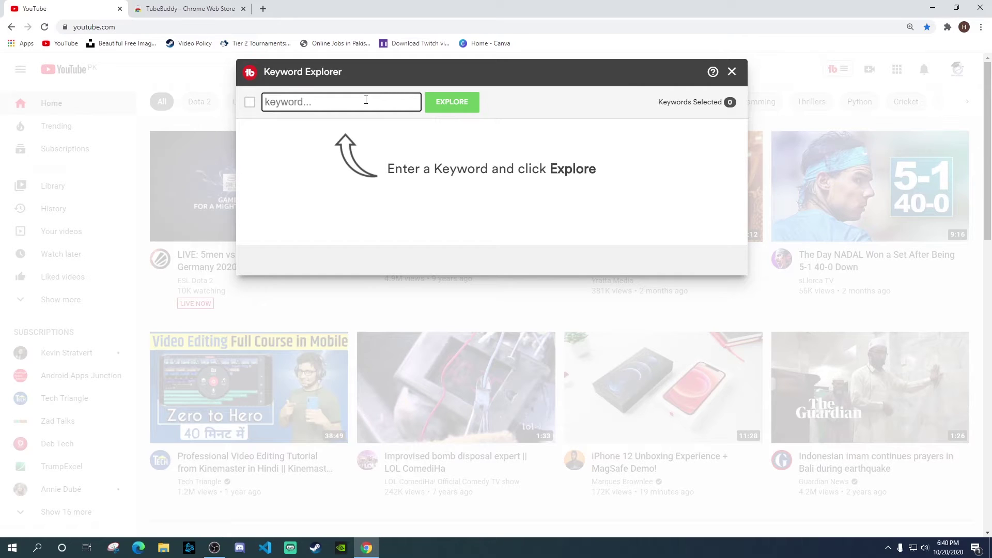
text(tubeb)
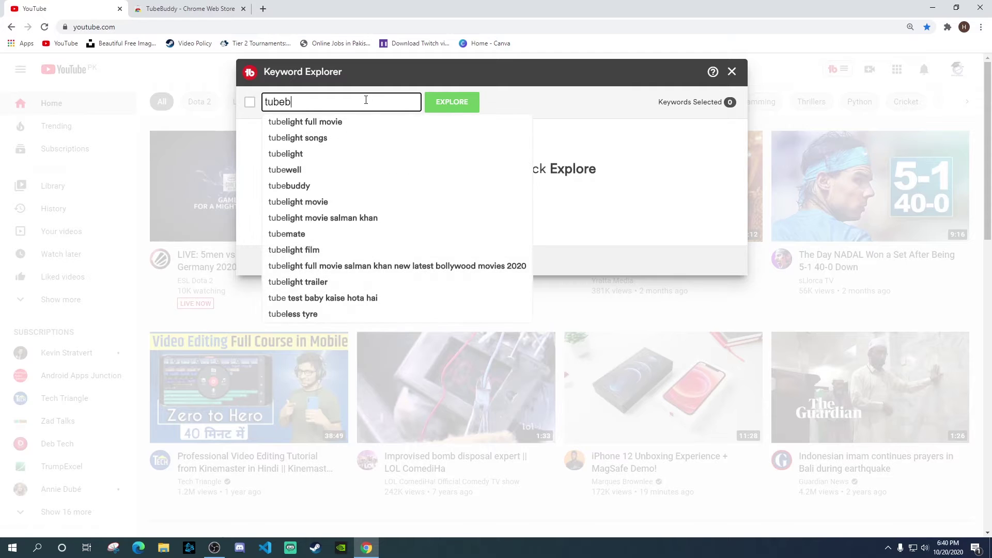
text(uddy for tags)
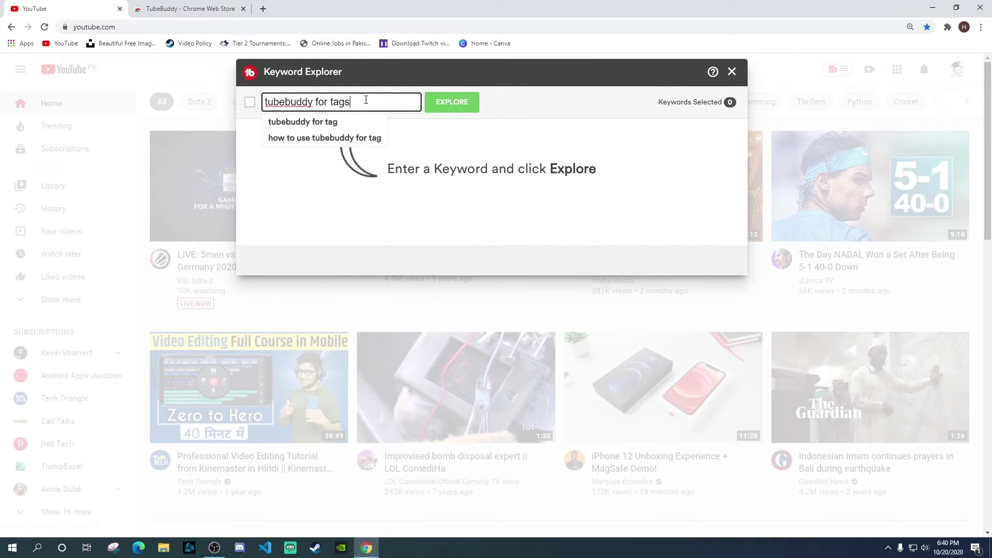
click(459, 109)
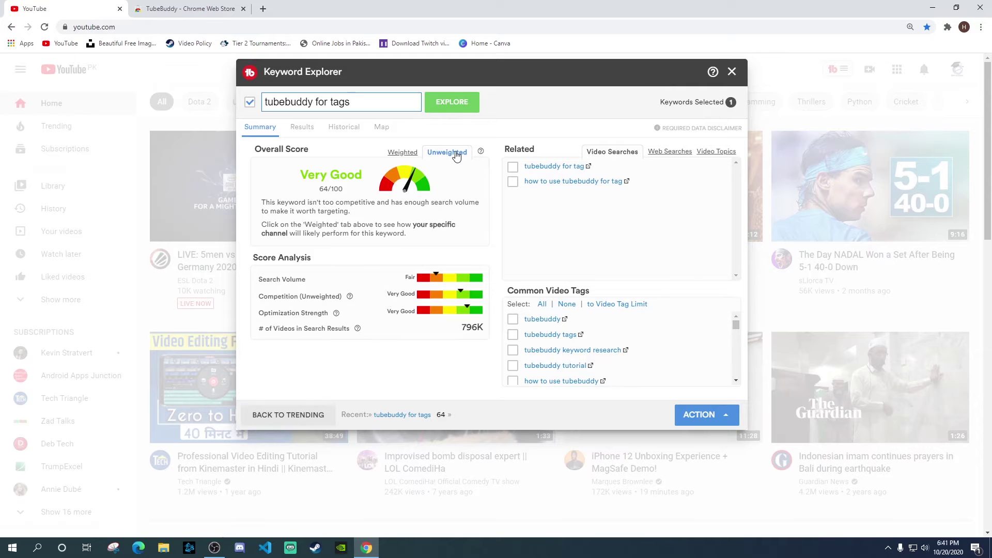
Compare the keyword's weighted and unweighted overall scores and examine its score analysis.
click(407, 155)
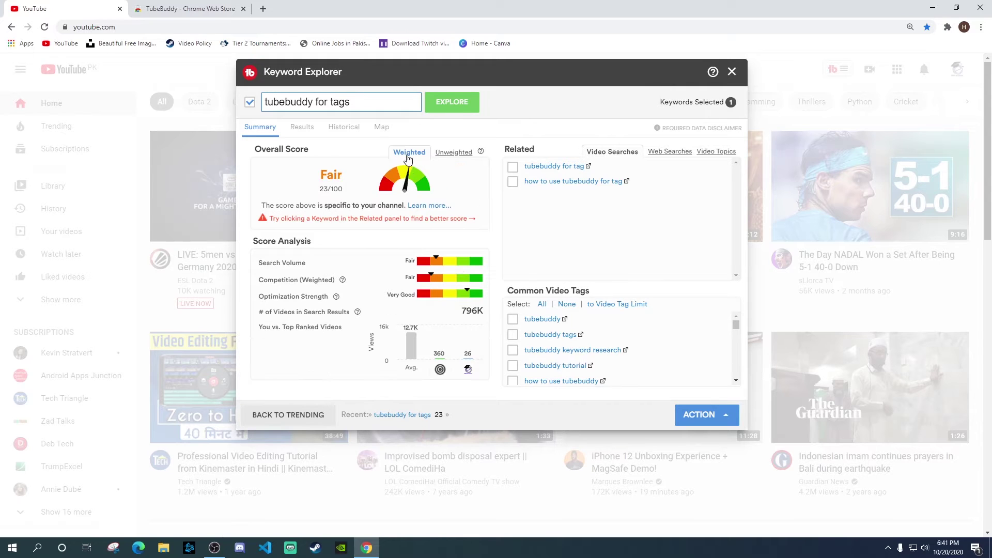
click(451, 153)
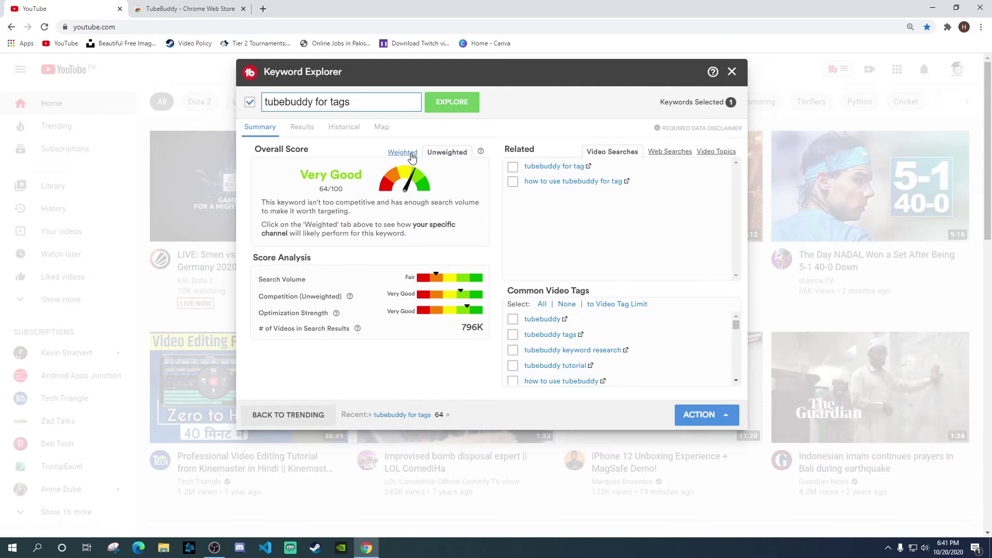
click(408, 153)
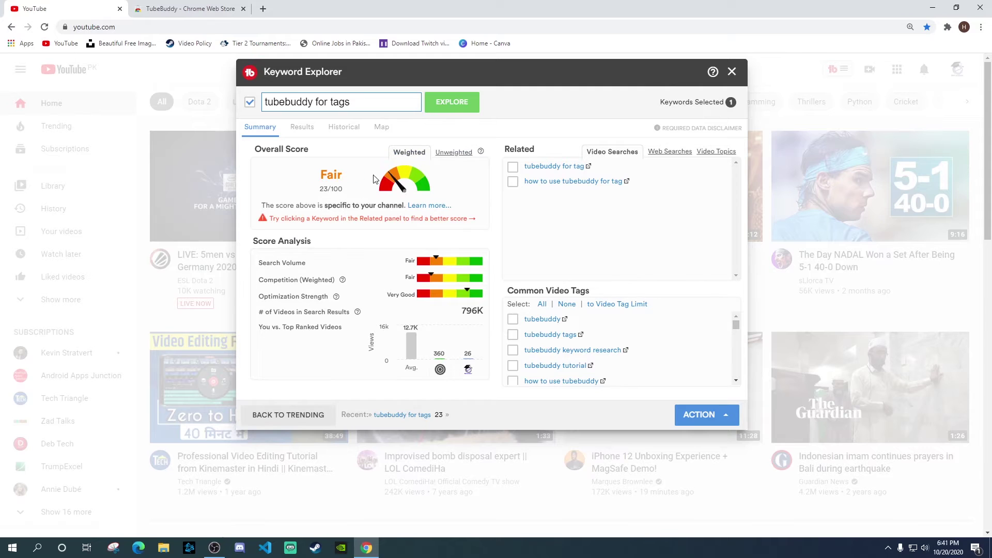
click(454, 153)
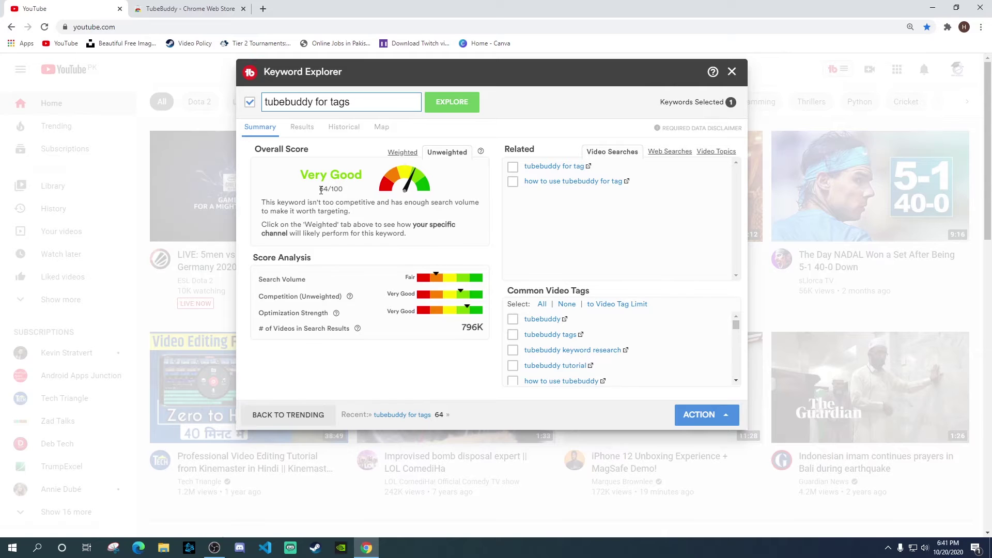
drag(321, 190, 342, 191)
click(356, 187)
mouse_move(336, 313)
drag(357, 102, 249, 109)
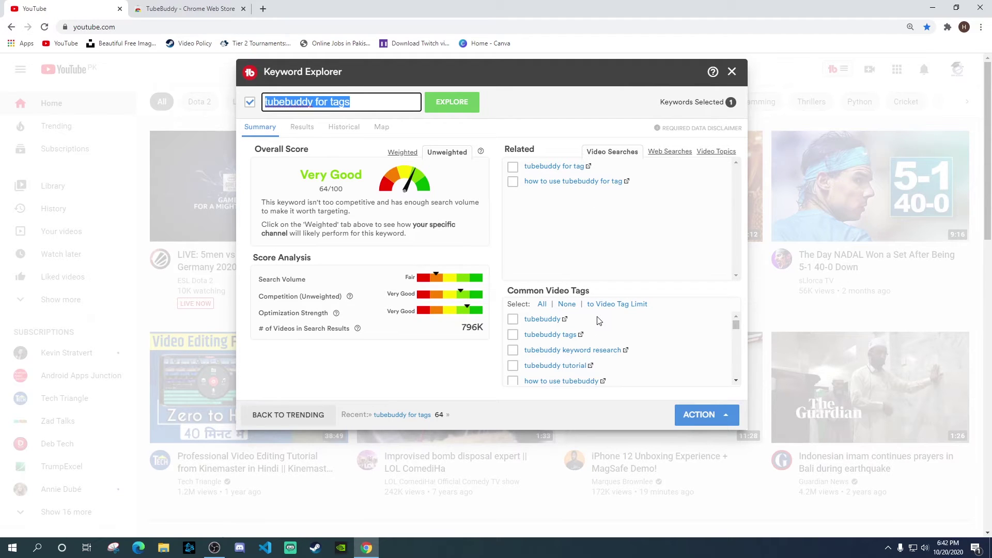
Look through the common video tags, and select and deselect the "tubebuddy" tag.
scroll(653, 345, down, 3)
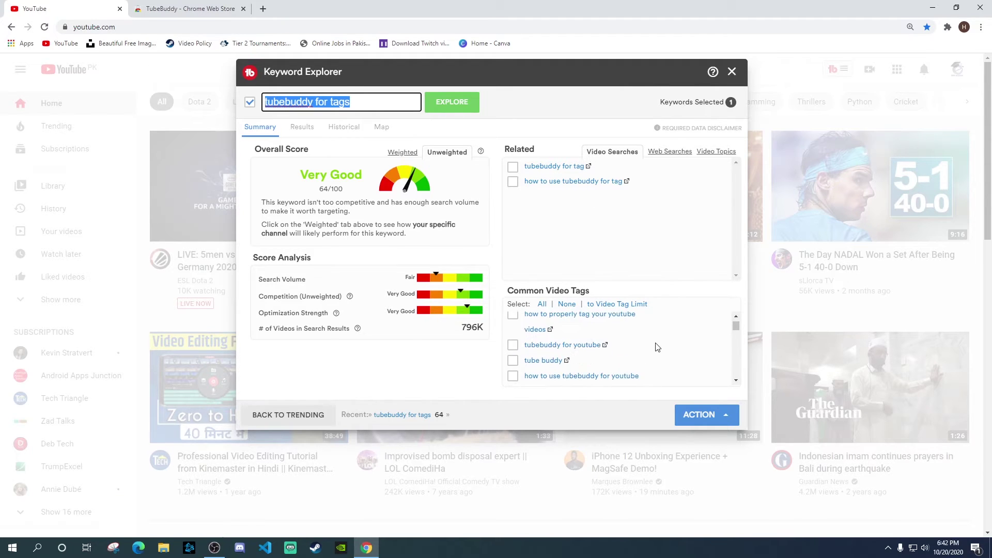
scroll(666, 350, down, 3)
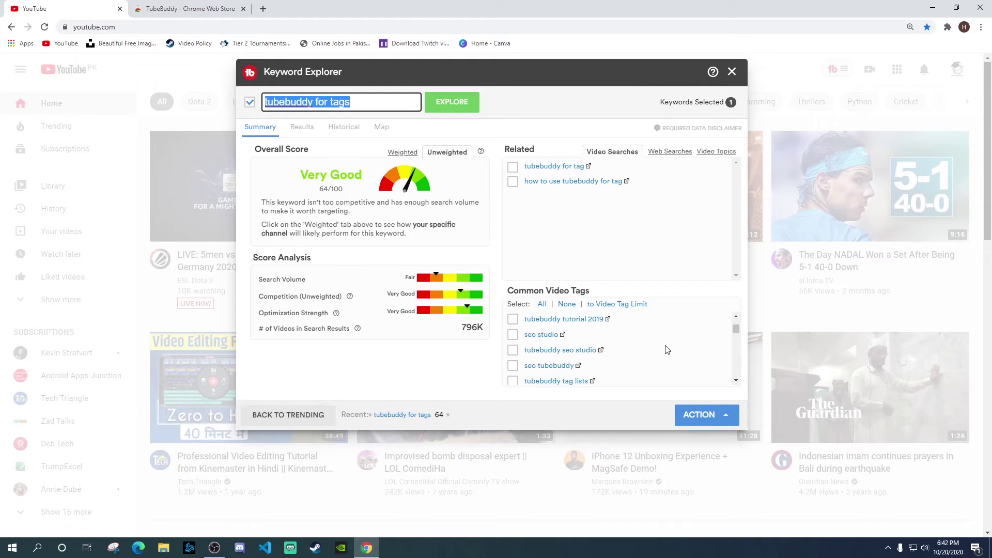
scroll(667, 350, up, 6)
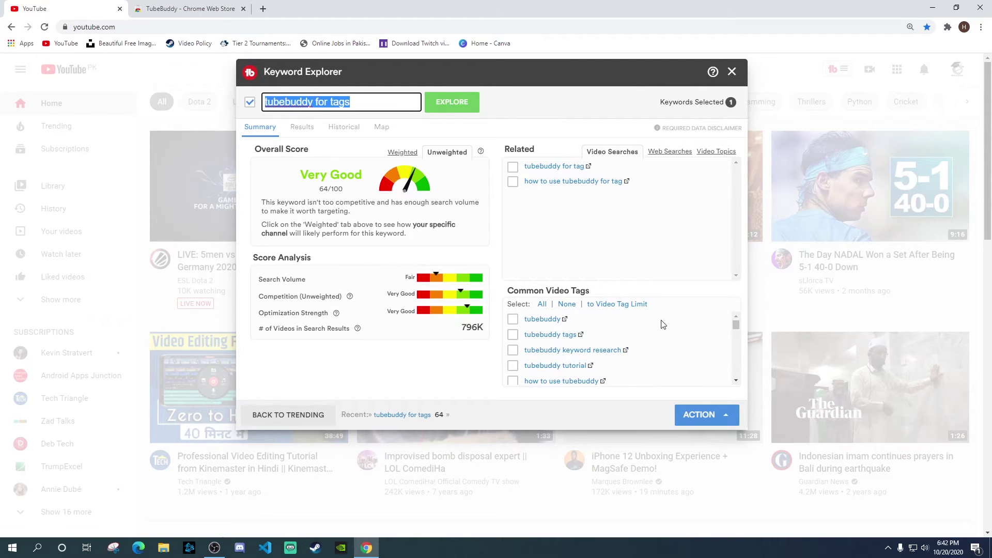
click(513, 321)
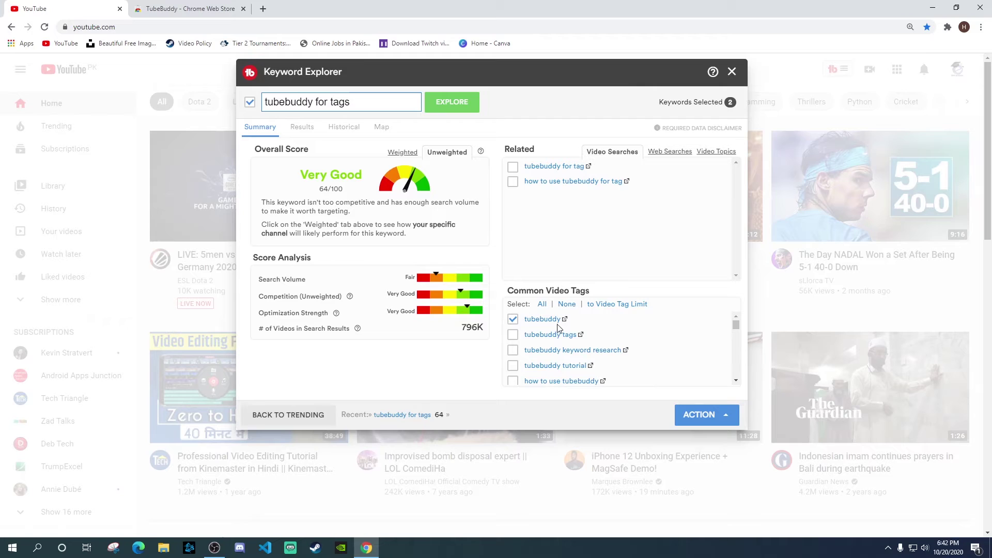
click(513, 320)
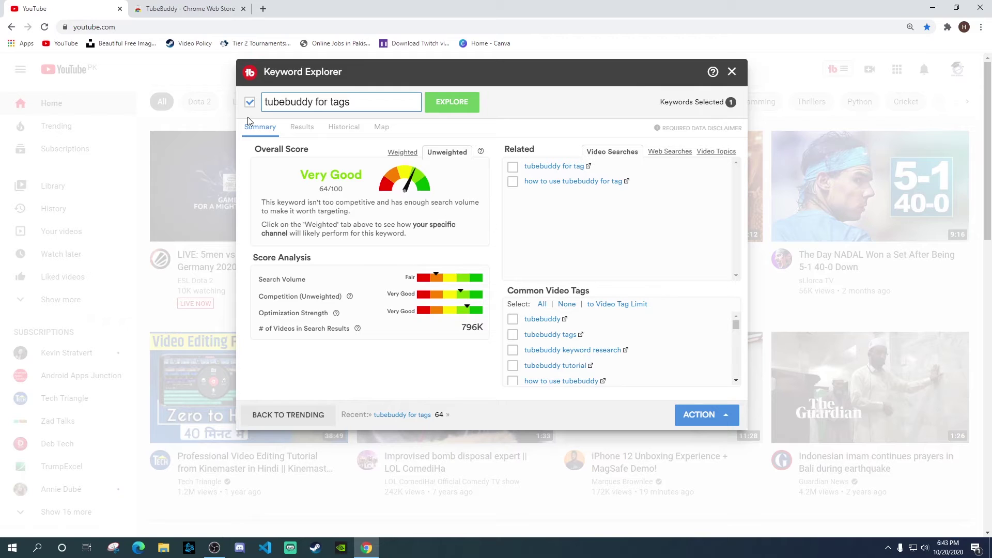
Review the top-ranking channels and videos in the keyword's search results, and return to its summary.
click(300, 131)
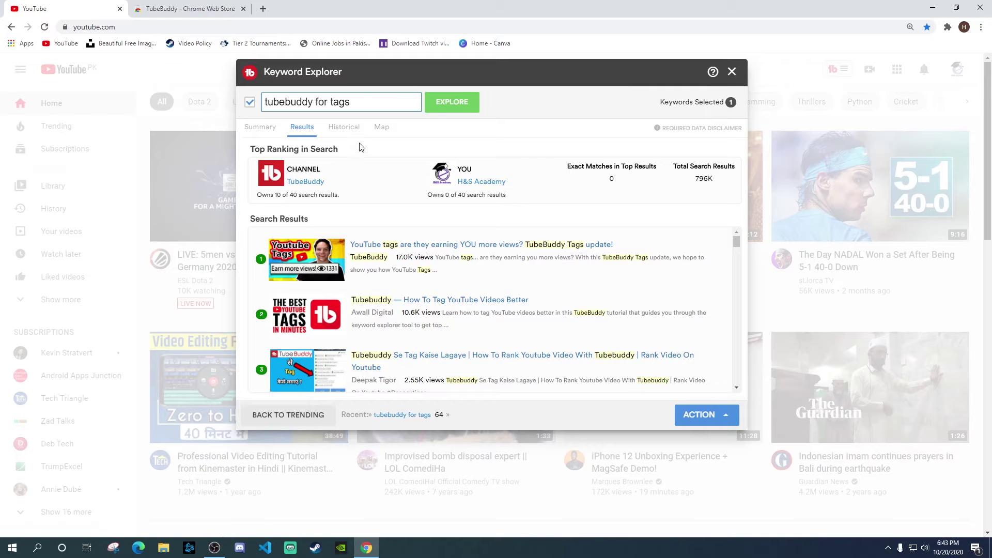
scroll(444, 300, down, 3)
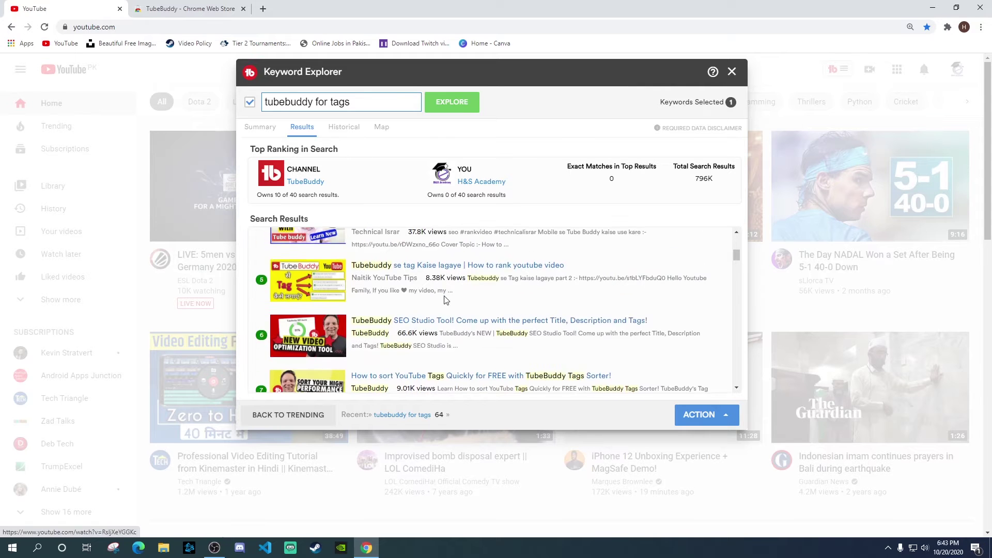
scroll(456, 304, down, 3)
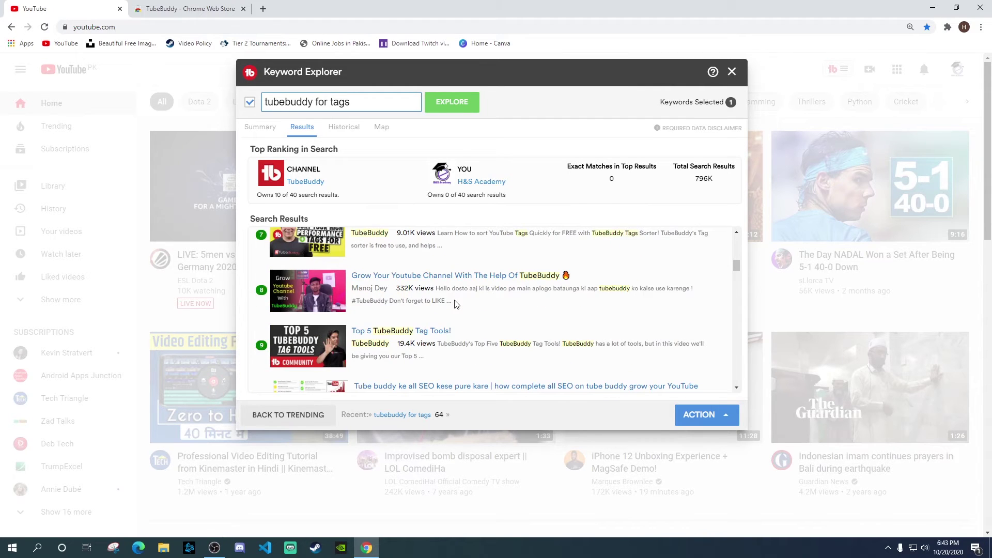
scroll(456, 304, up, 6)
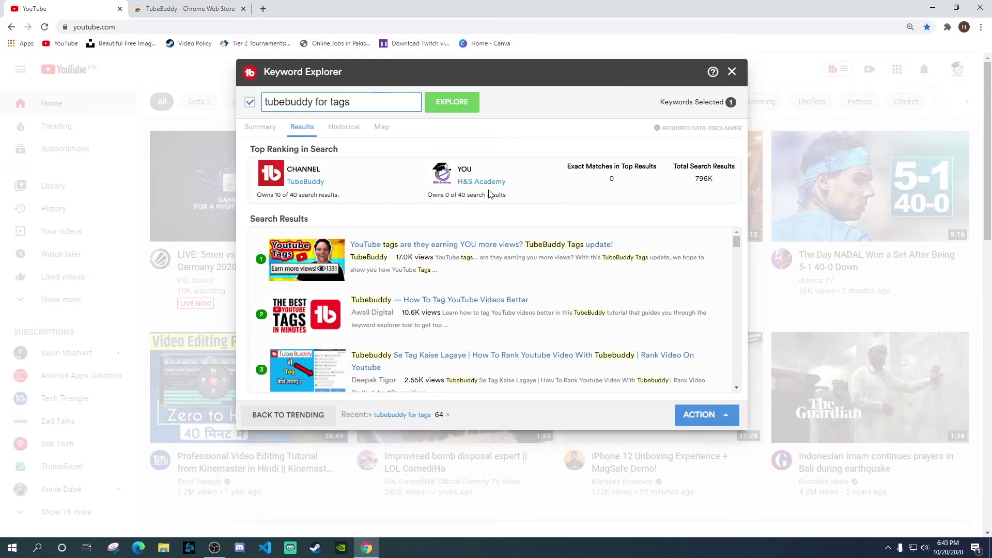
scroll(440, 256, down, 1)
scroll(439, 257, up, 1)
click(263, 128)
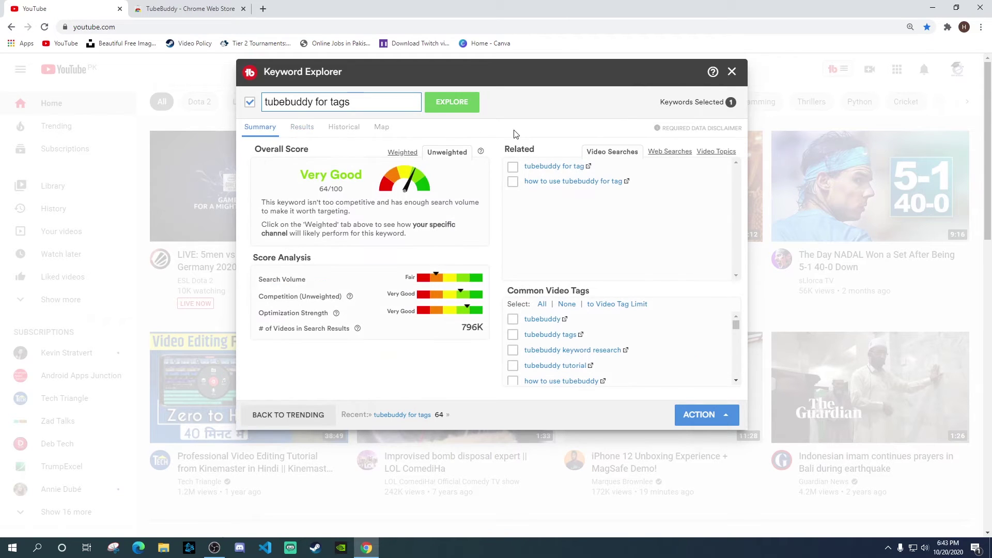
Extend the keyword to "tubebuddy for tags in 2020" and explore it.
click(361, 103)
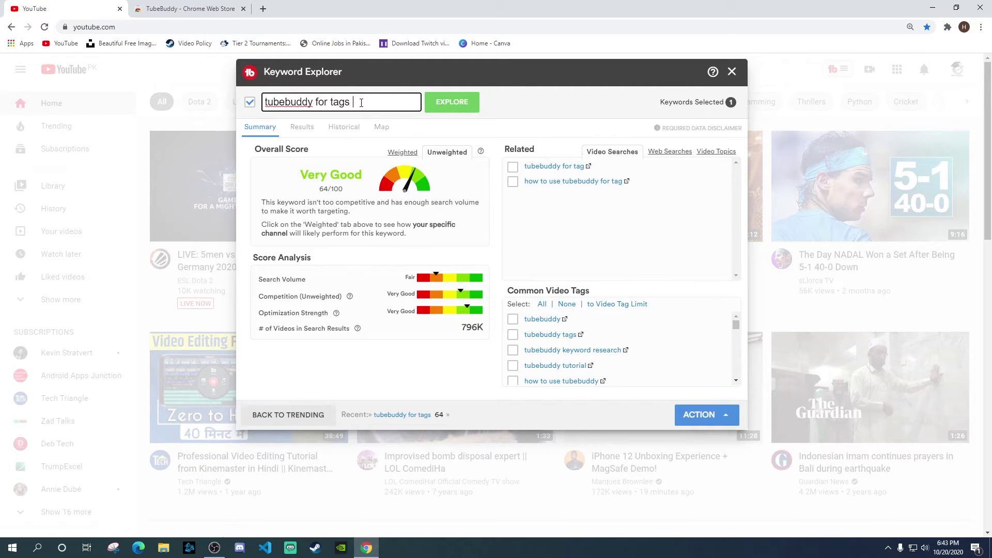
text(for)
key(BackSpace)
key(BackSpace)
key(BackSpace)
text(in )
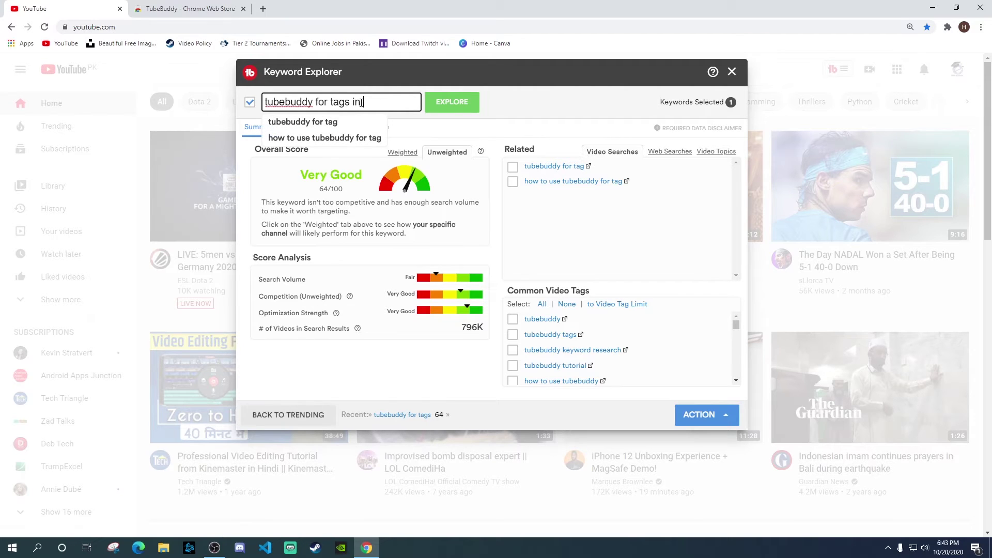
text(2020)
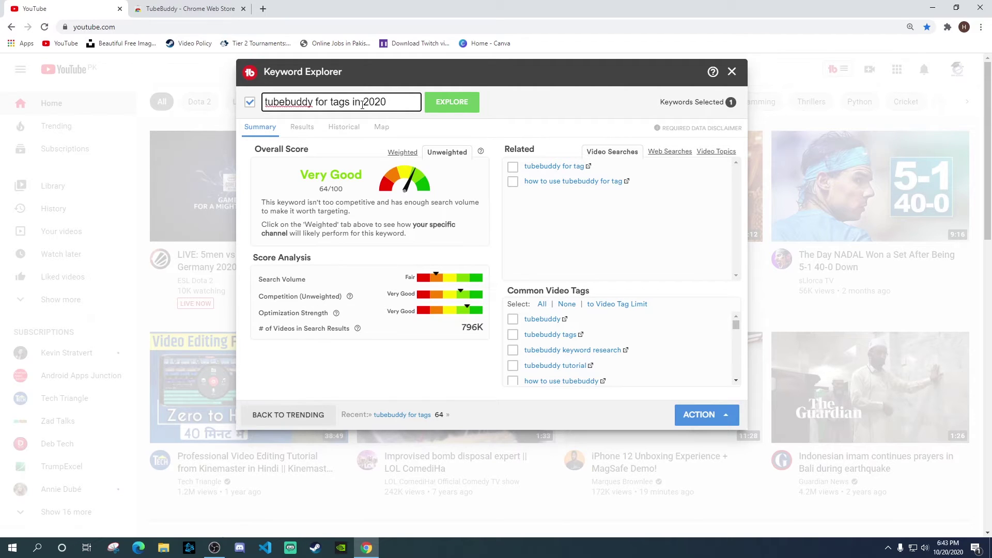
click(439, 114)
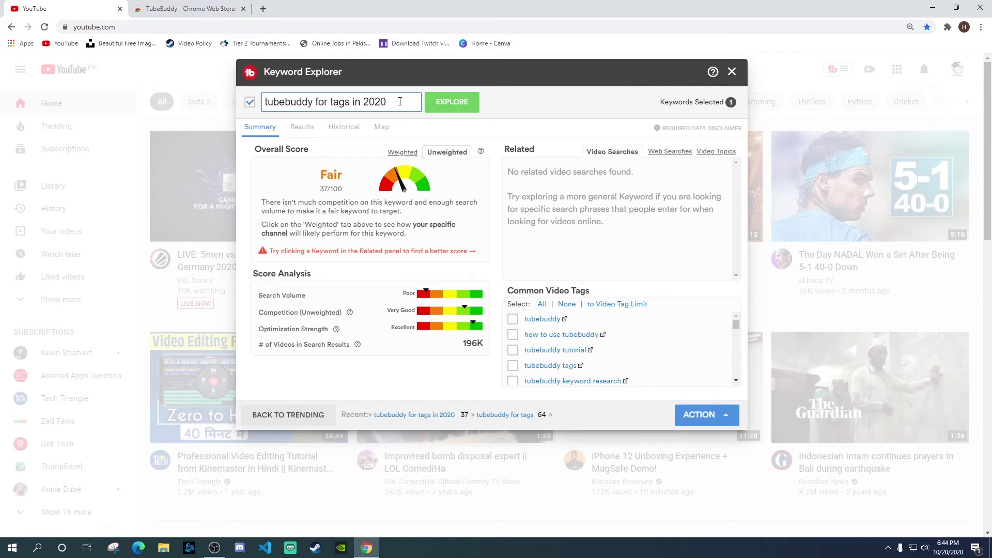
Close Keyword Explorer and start an SEO Studio optimization with the target keyword "tubebuddy for tags".
click(736, 72)
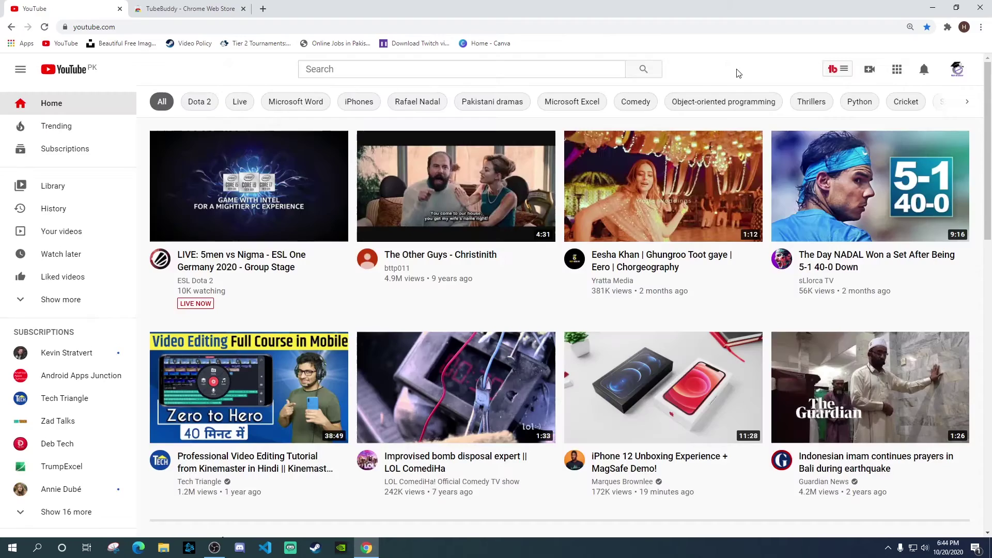
click(840, 69)
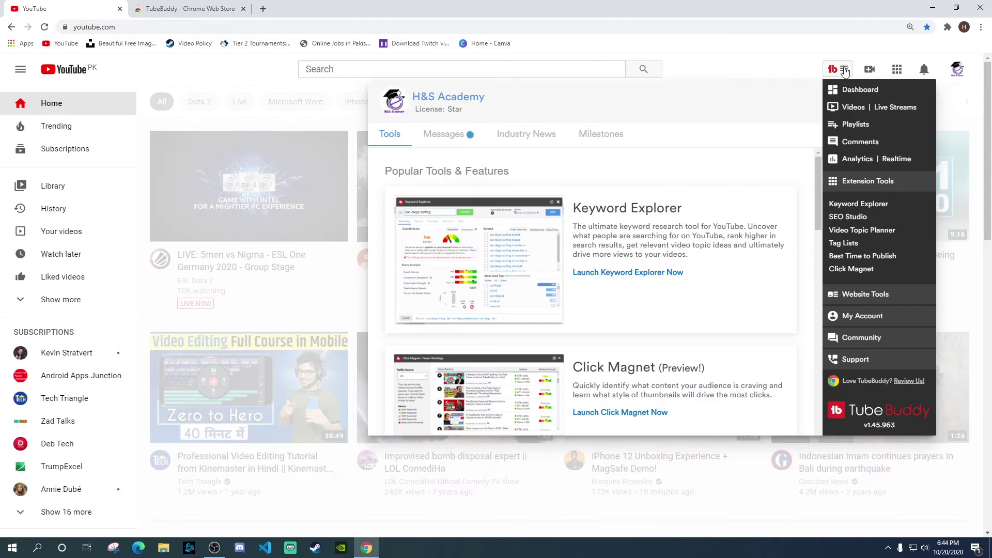
click(858, 219)
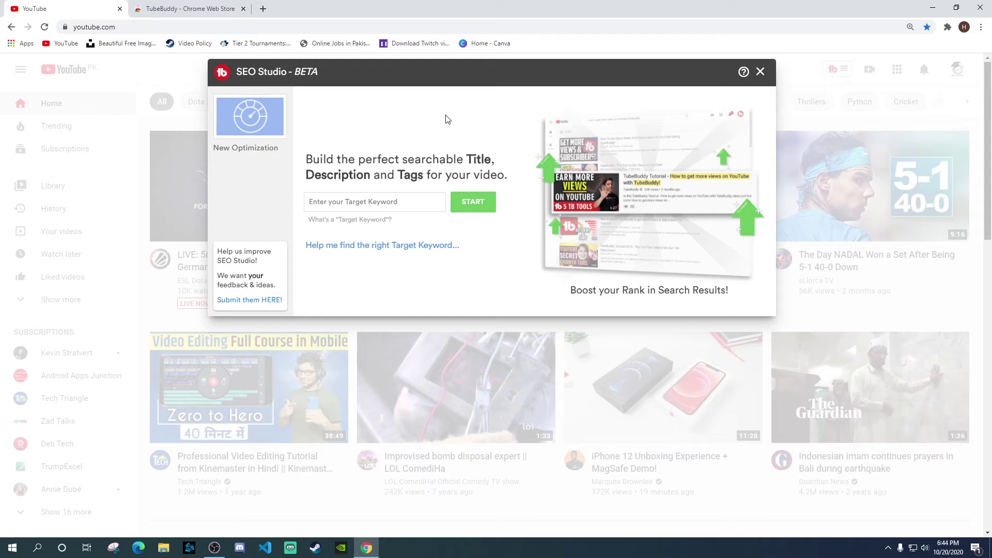
click(332, 201)
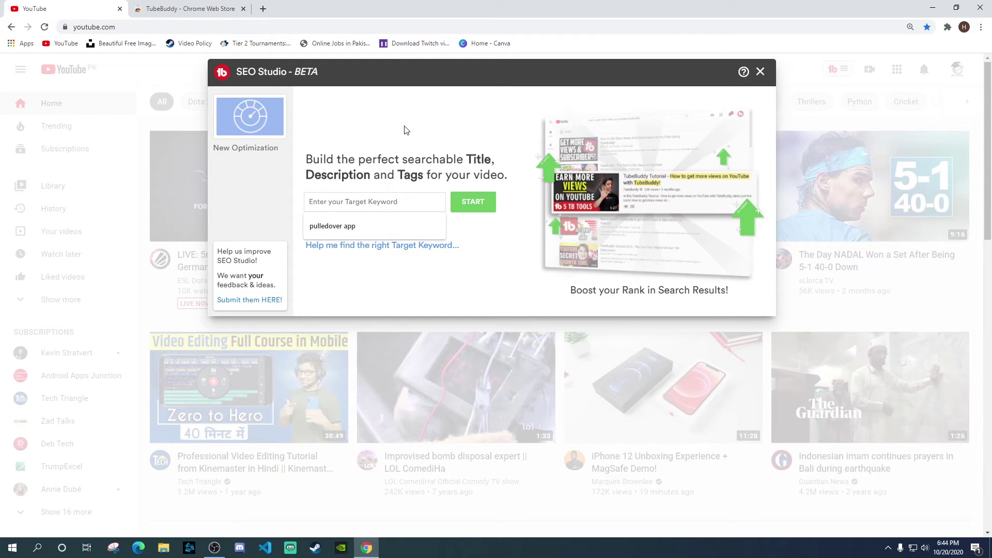
text(t)
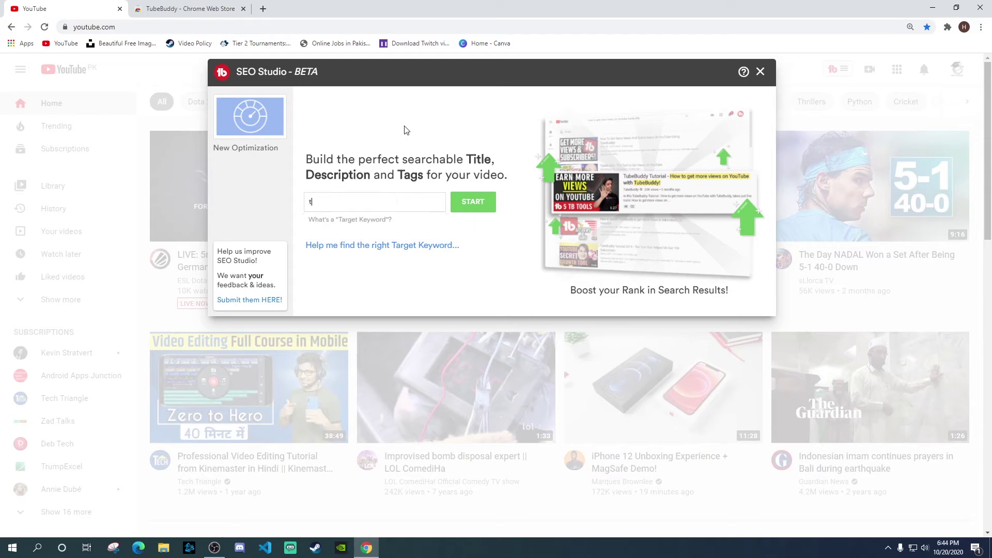
text(ubebuddy for tags)
click(477, 211)
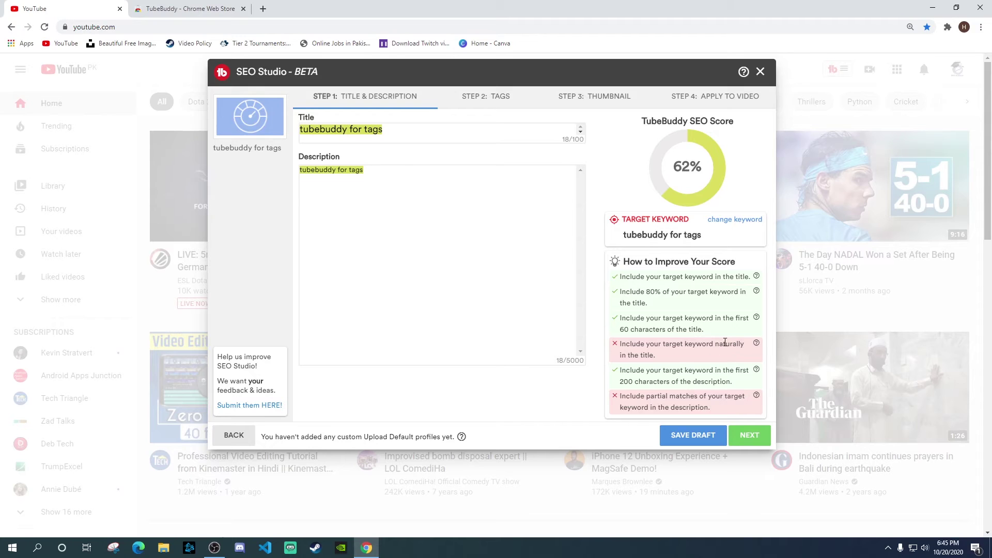
Look through the SEO Studio title and description fields, suggested tags, thumbnail comparison and apply-to-video stage.
click(406, 131)
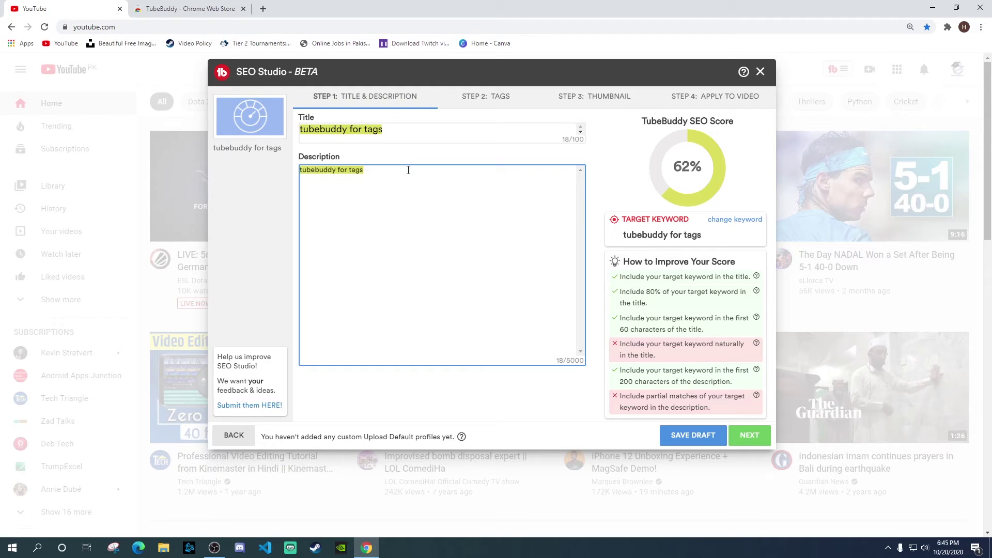
click(430, 159)
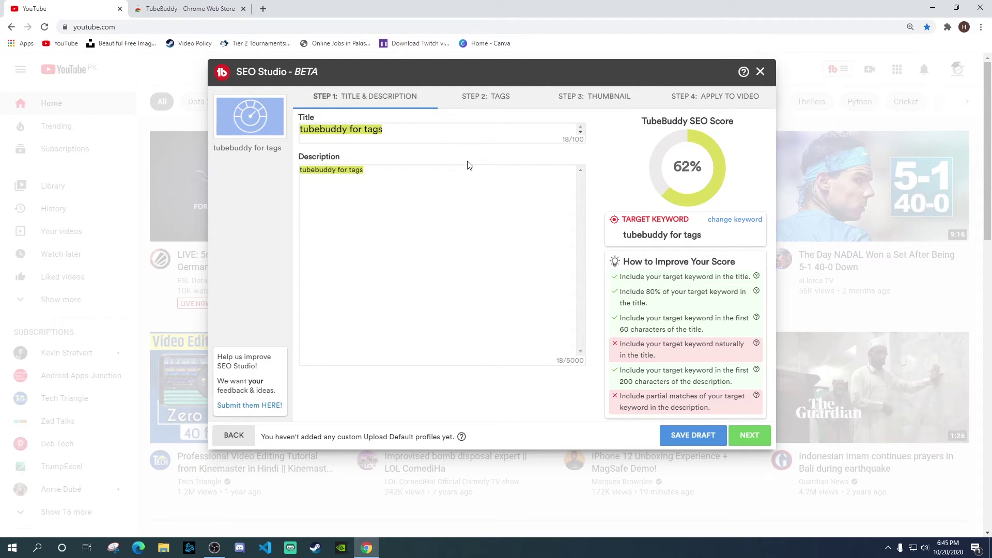
click(411, 130)
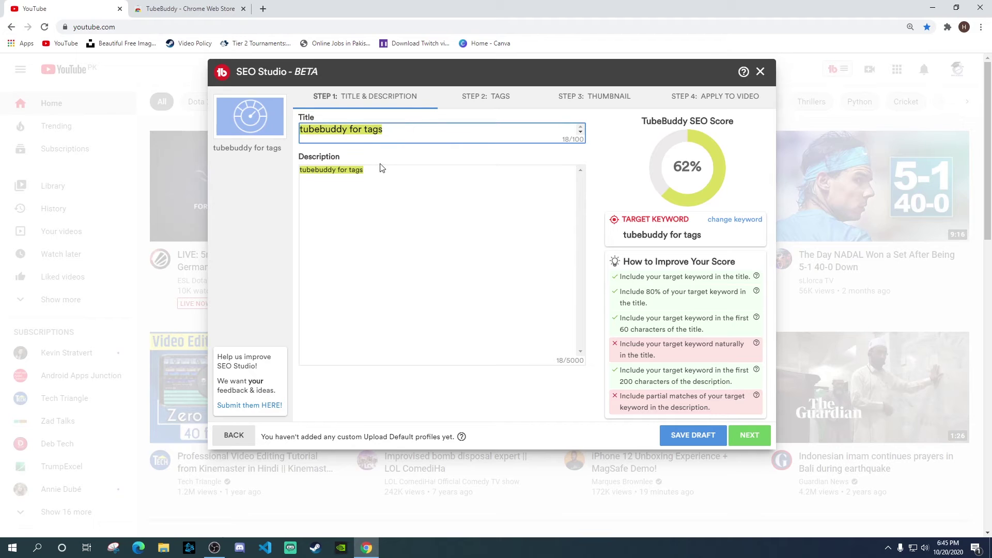
click(421, 172)
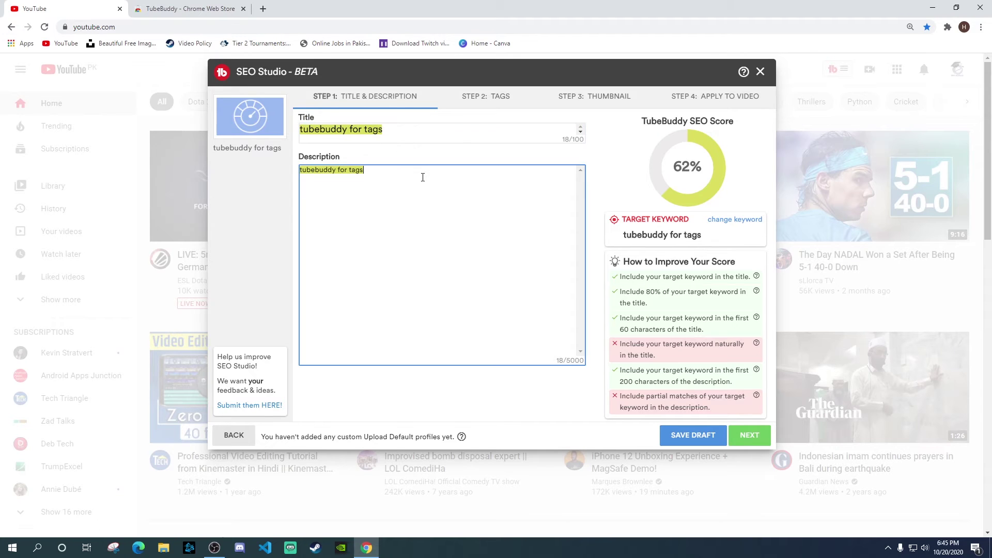
click(479, 99)
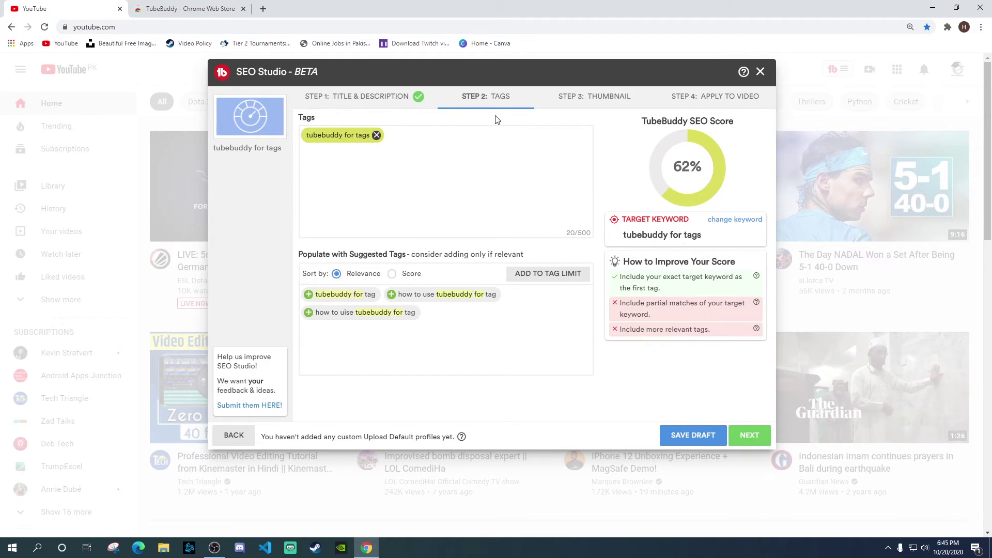
click(593, 98)
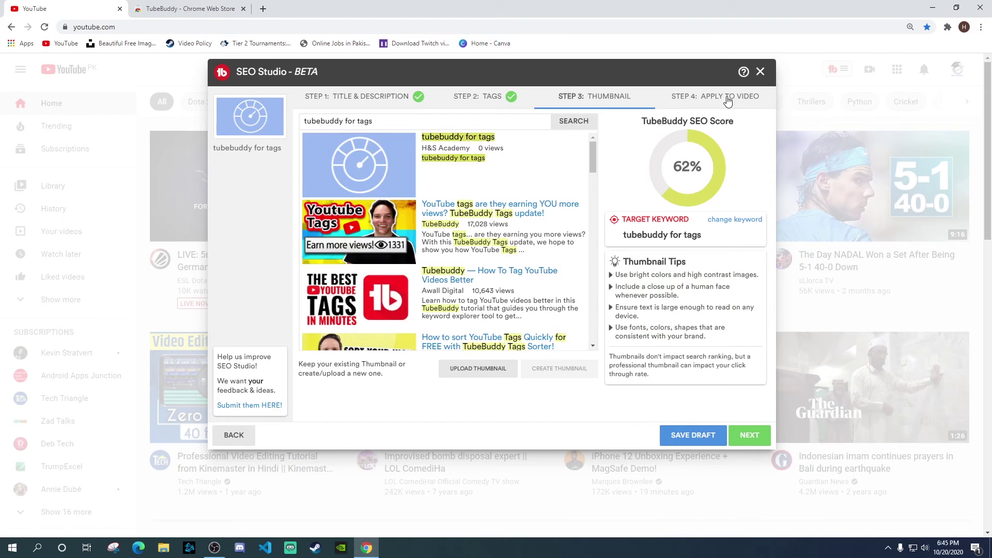
click(728, 100)
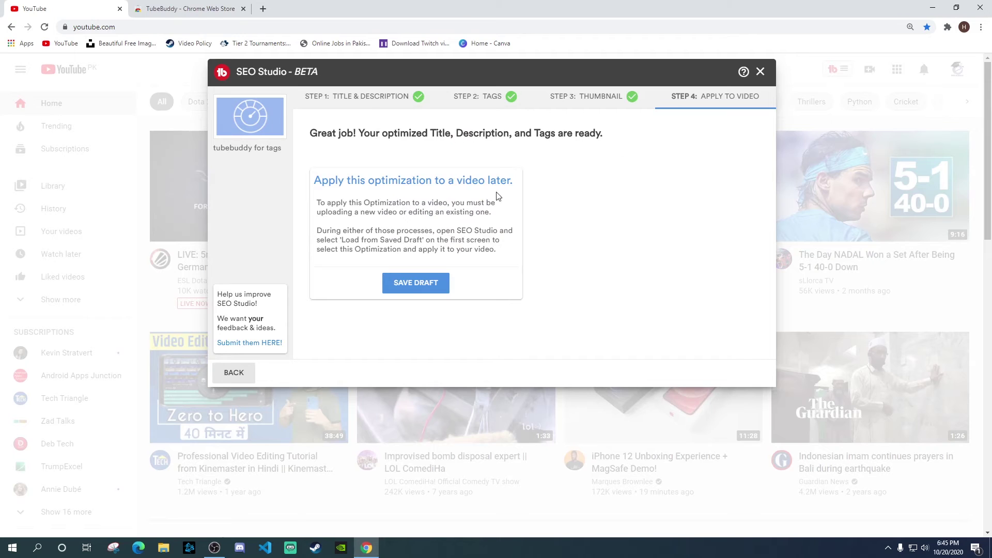
Return to the title and description stage and compare its improvement tips with those of the tags stage.
click(357, 100)
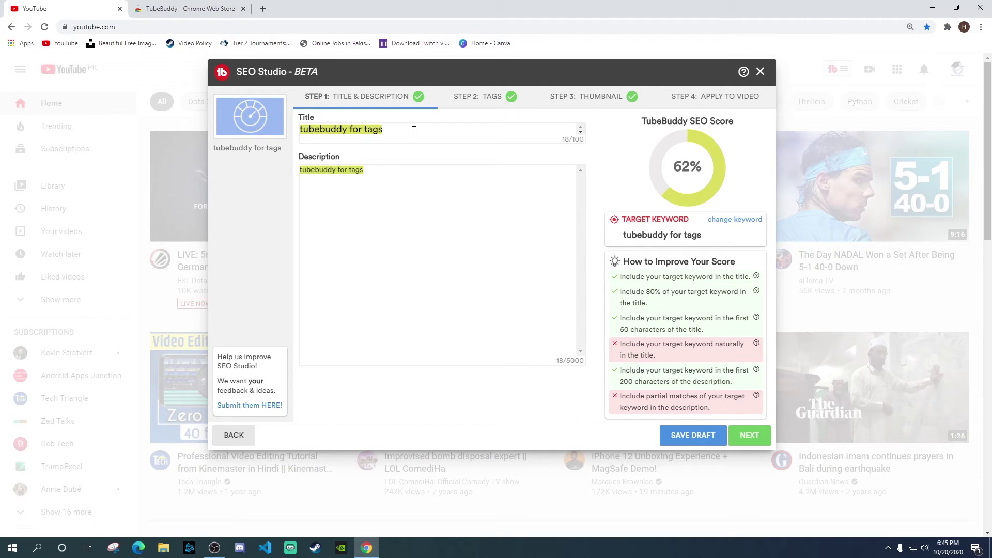
click(414, 130)
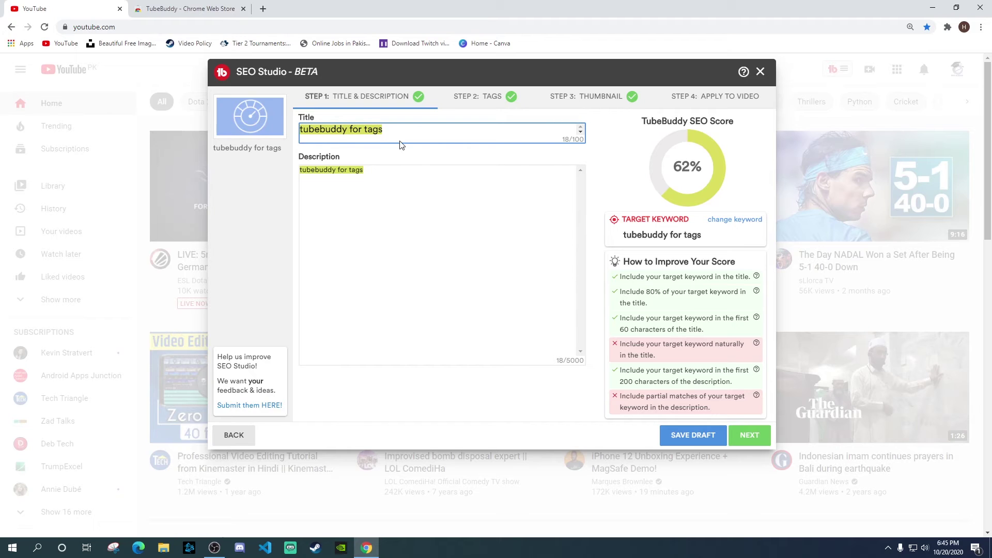
click(392, 205)
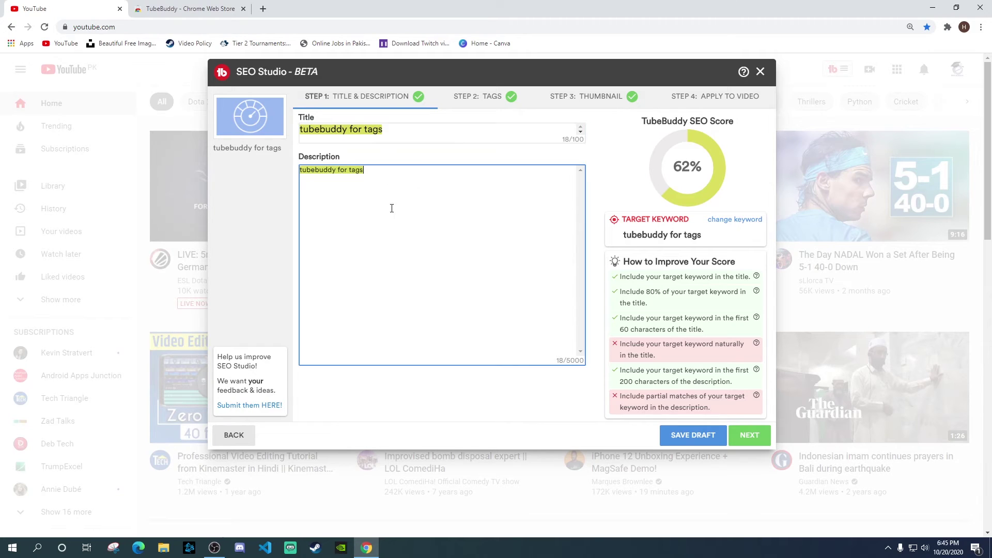
click(476, 99)
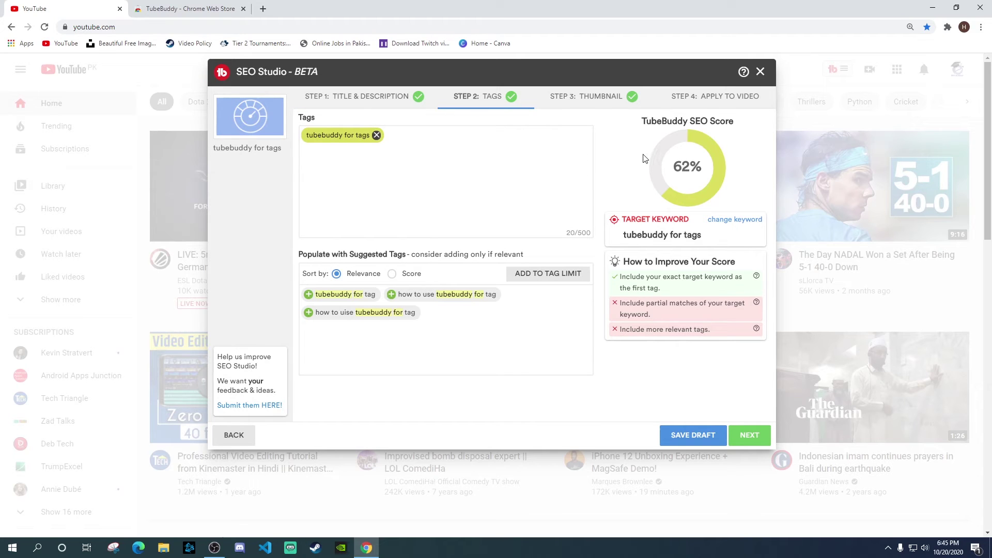
click(383, 97)
click(482, 101)
click(357, 100)
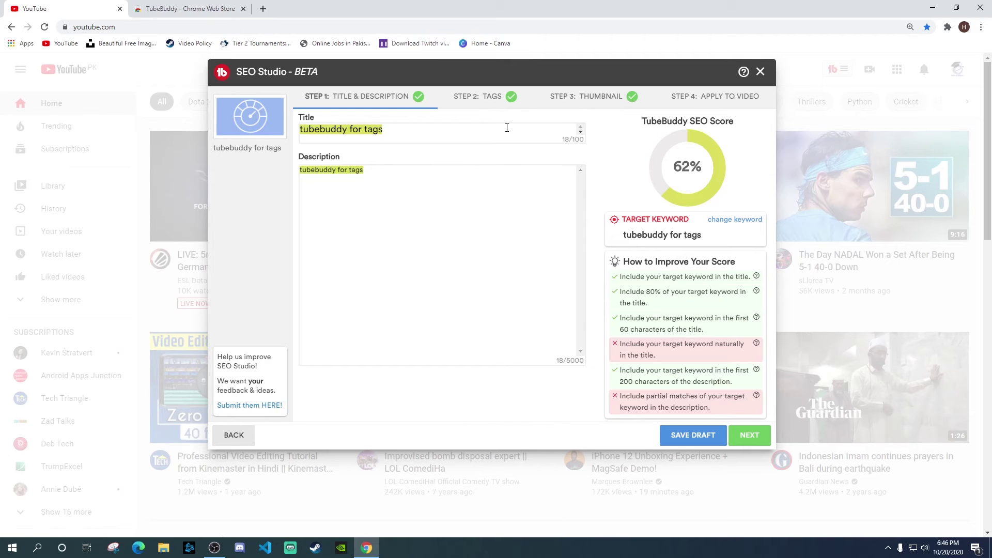
Review the tags, thumbnail and apply-to-video stages once more, and close SEO Studio without saving a draft.
click(480, 99)
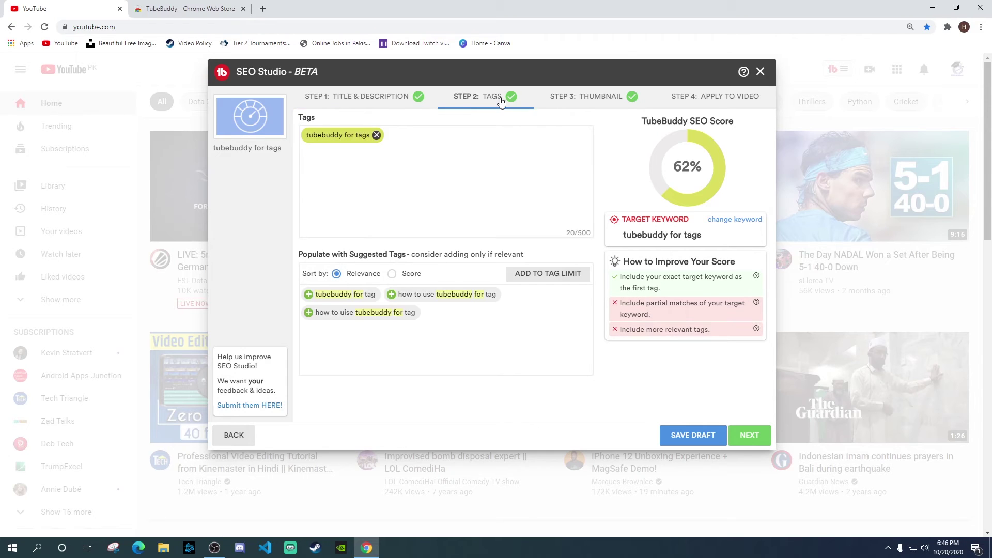
click(577, 99)
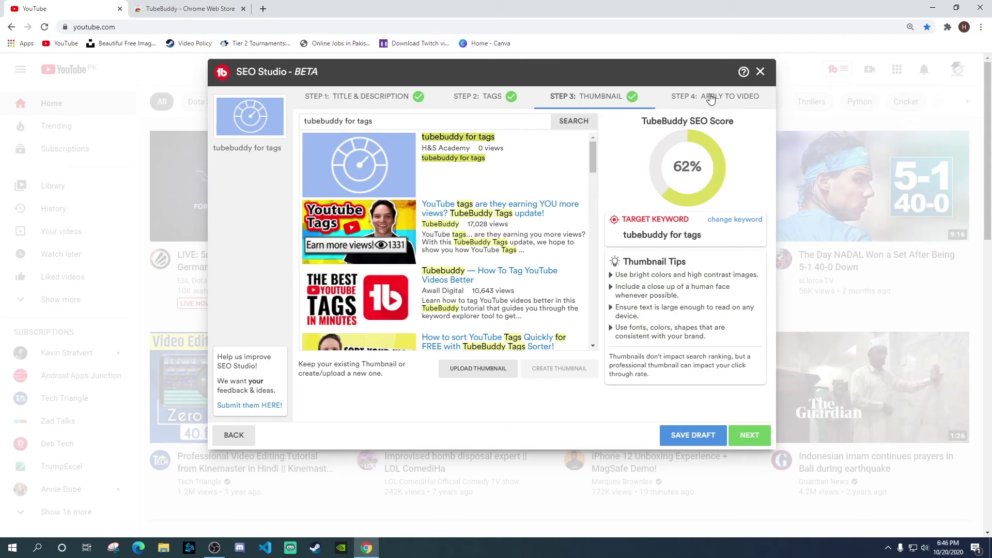
click(711, 98)
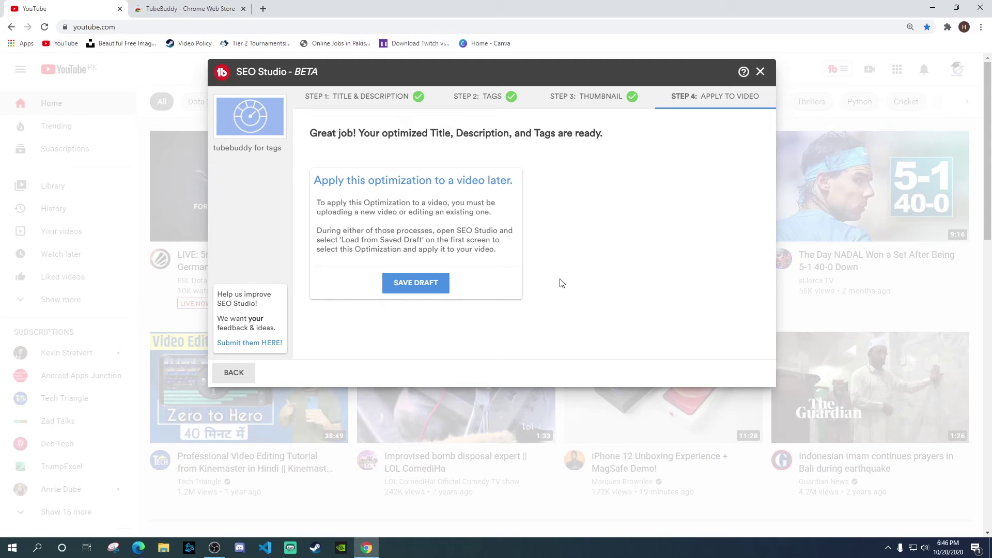
click(762, 73)
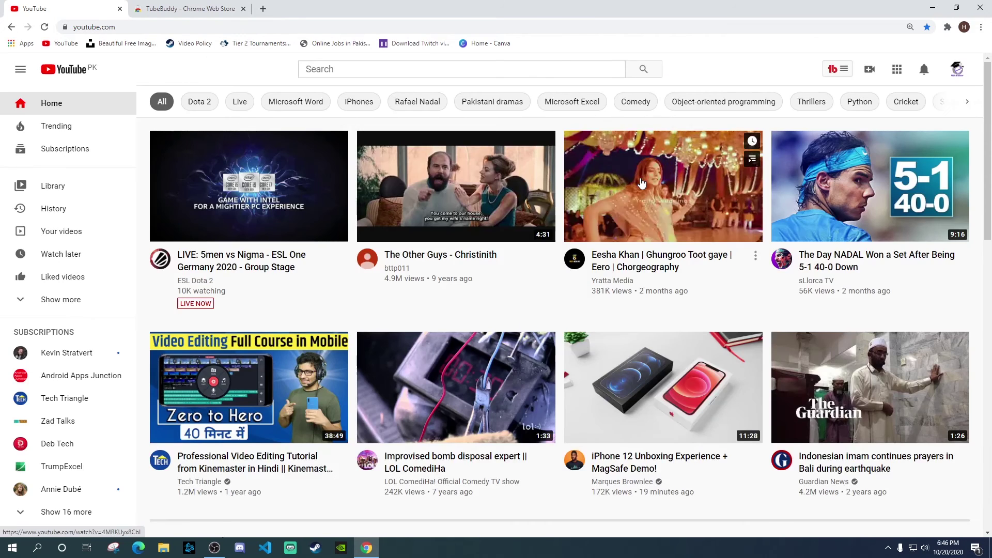
Browse TubeBuddy's popular tools and features from Keyword Explorer through Videolytics, and close the overview.
click(837, 70)
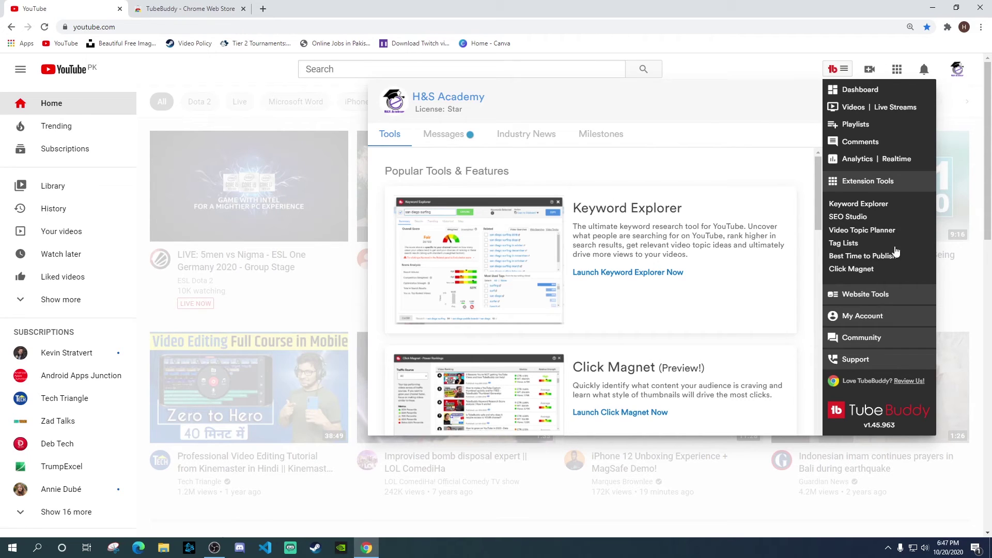
scroll(705, 258, down, 10)
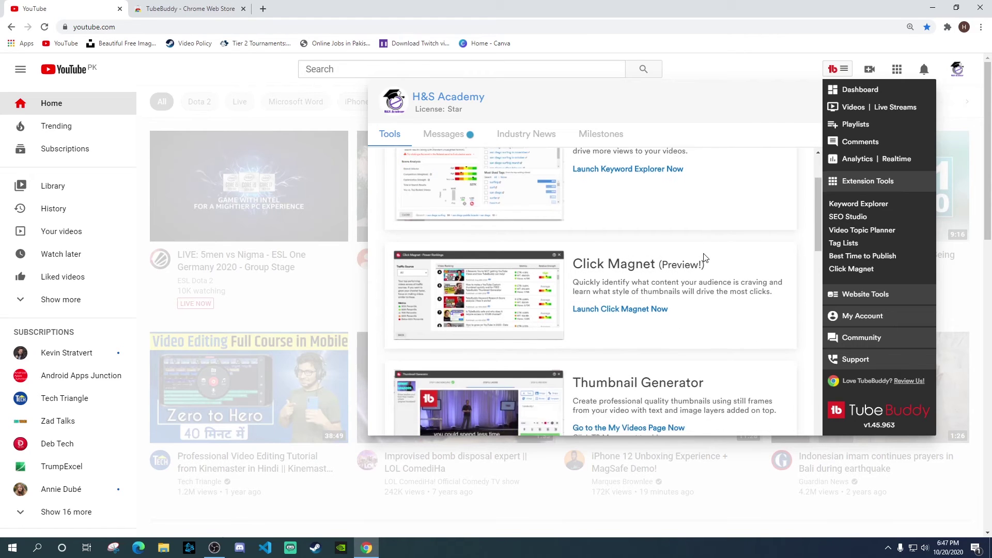
scroll(706, 258, down, 15)
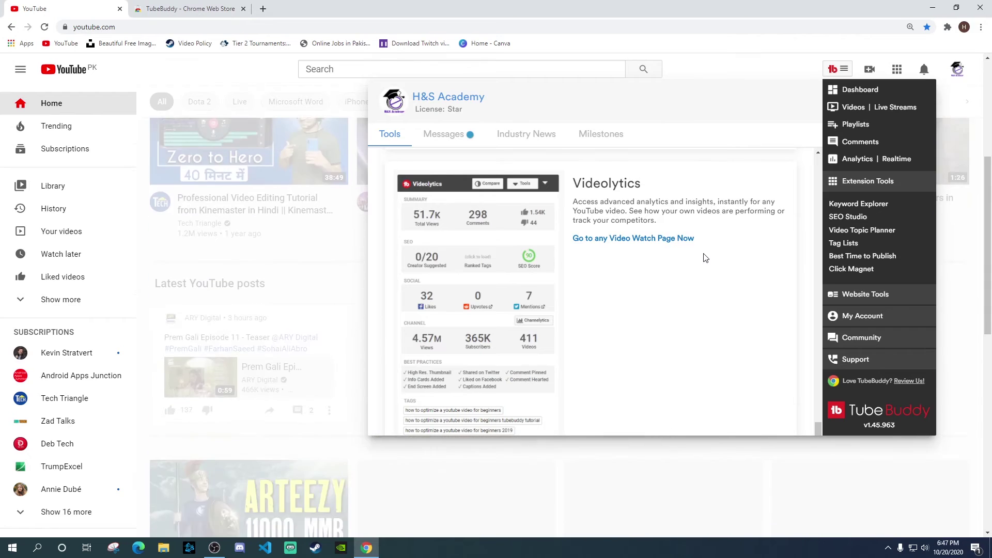
scroll(705, 258, up, 3)
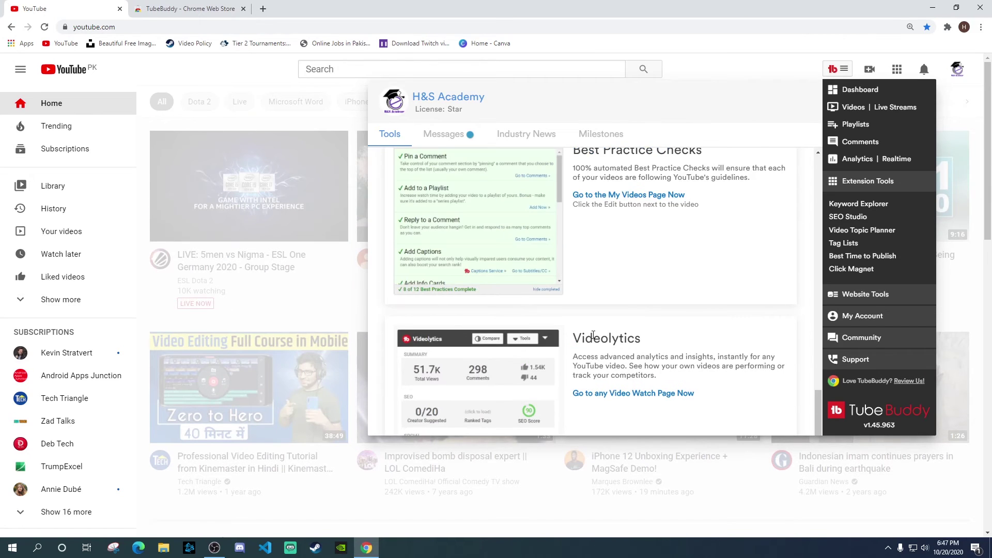
scroll(593, 335, up, 15)
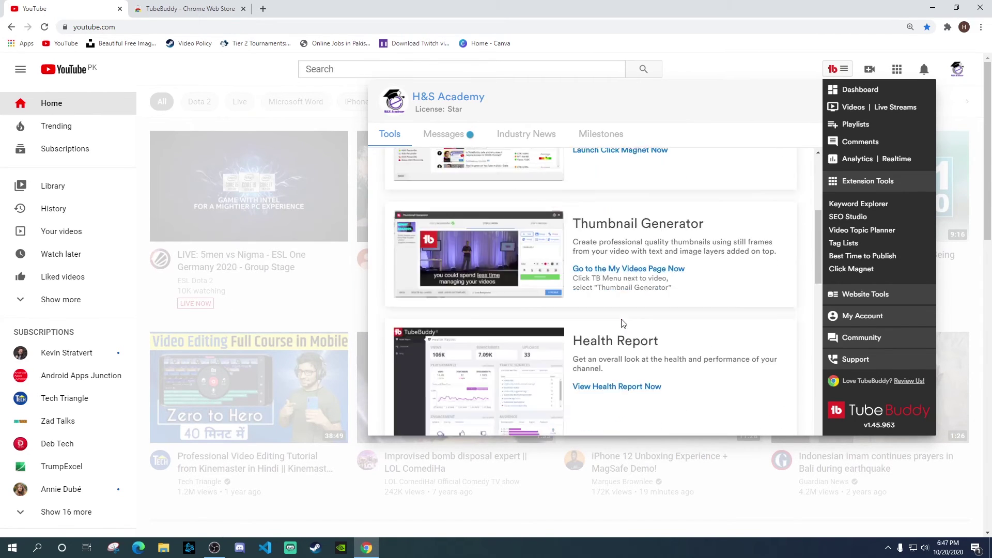
scroll(624, 324, up, 6)
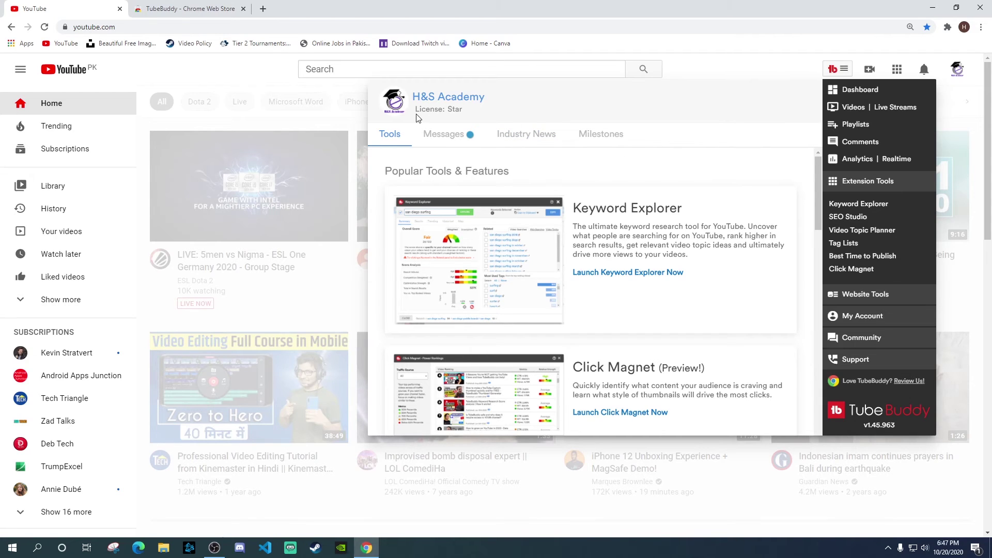
click(343, 127)
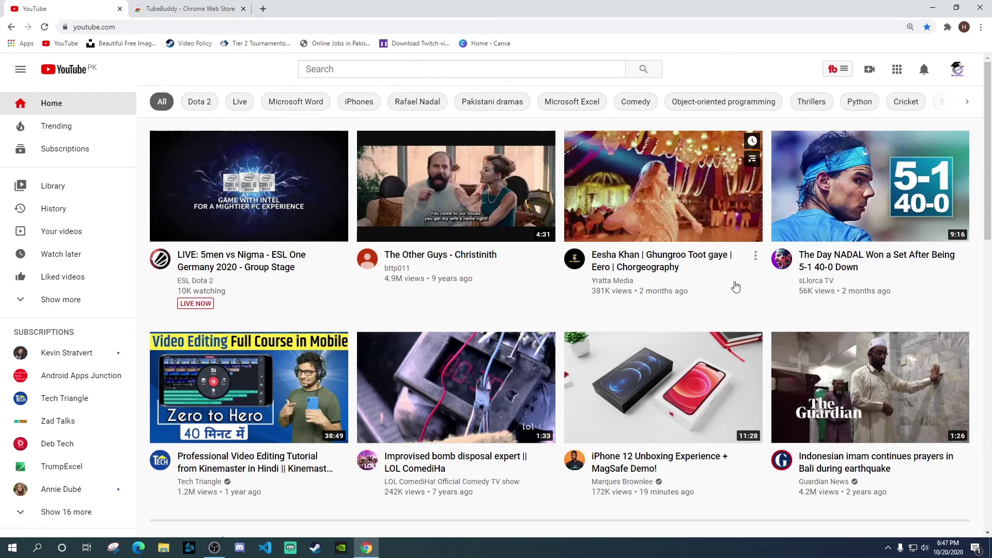
Open the "iPhone 12 Unboxing Experience + MagSafe Demo!" video and inspect its Videolytics statistics and SEO score breakdown.
scroll(730, 258, down, 2)
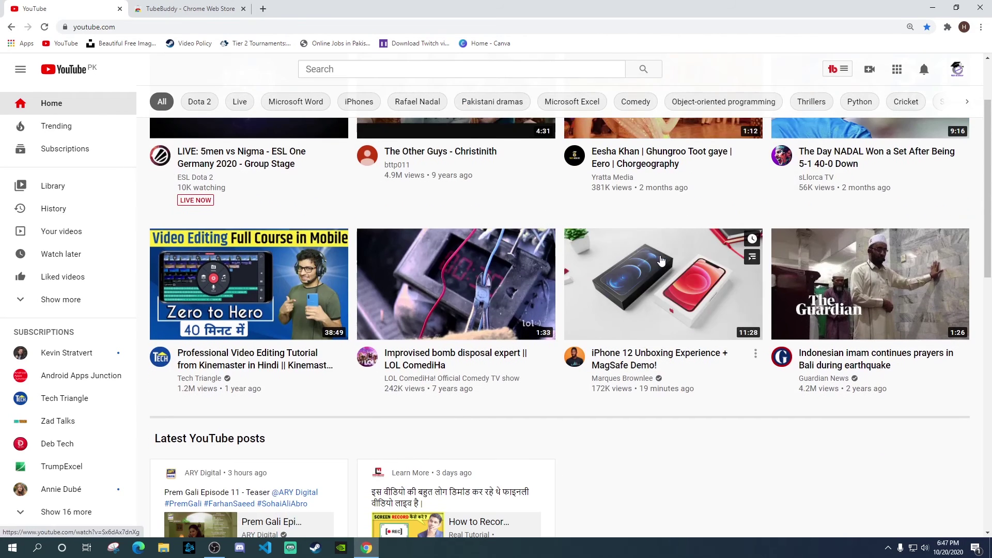
scroll(646, 281, up, 2)
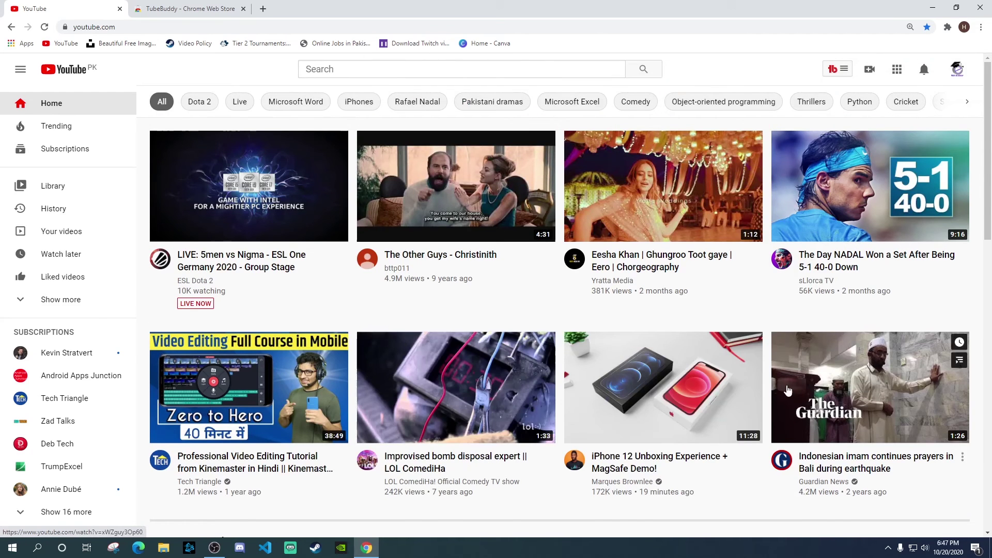
click(650, 367)
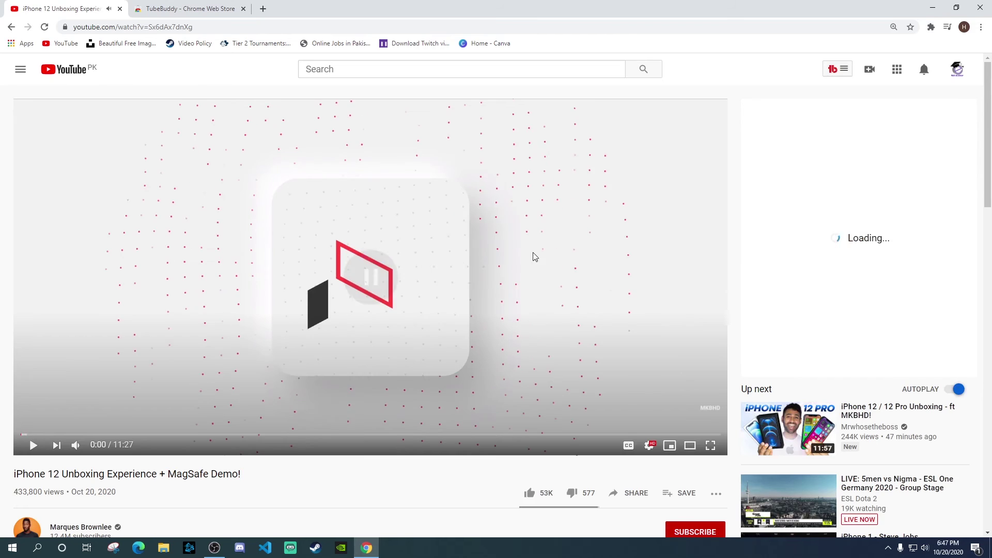
scroll(604, 243, down, 2)
scroll(606, 247, up, 2)
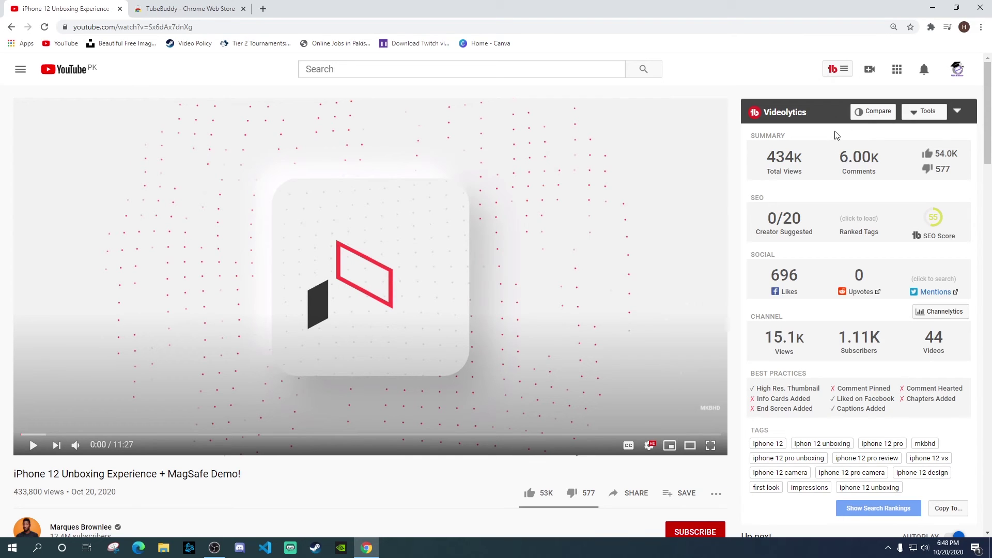
mouse_move(774, 163)
mouse_move(940, 218)
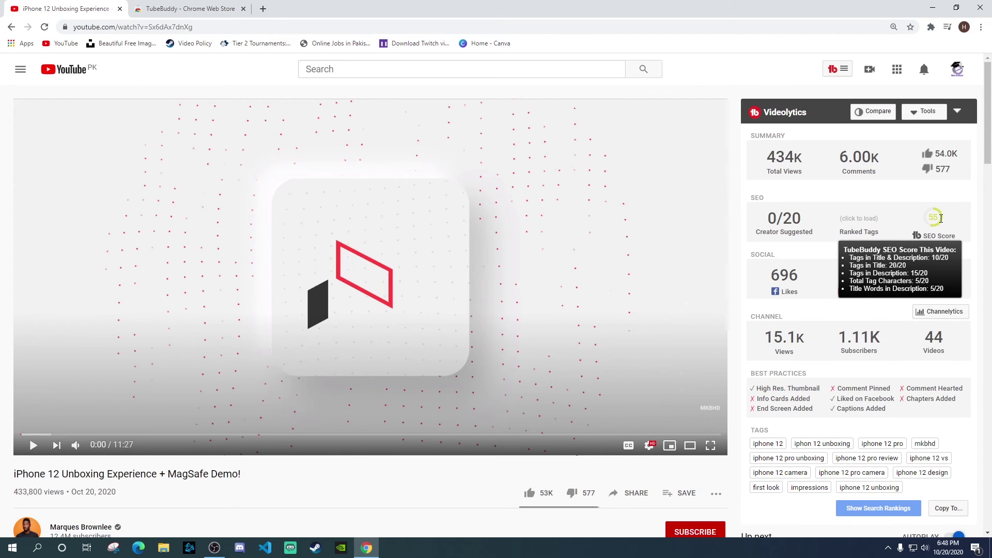
Show the search rankings of the video's tags and copy all of its tags to the clipboard.
scroll(941, 218, down, 2)
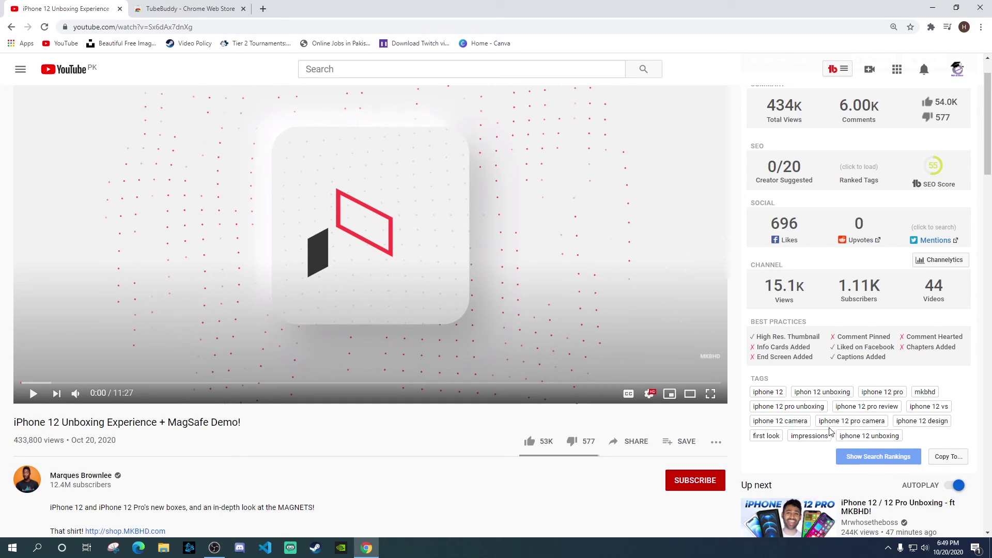
click(874, 458)
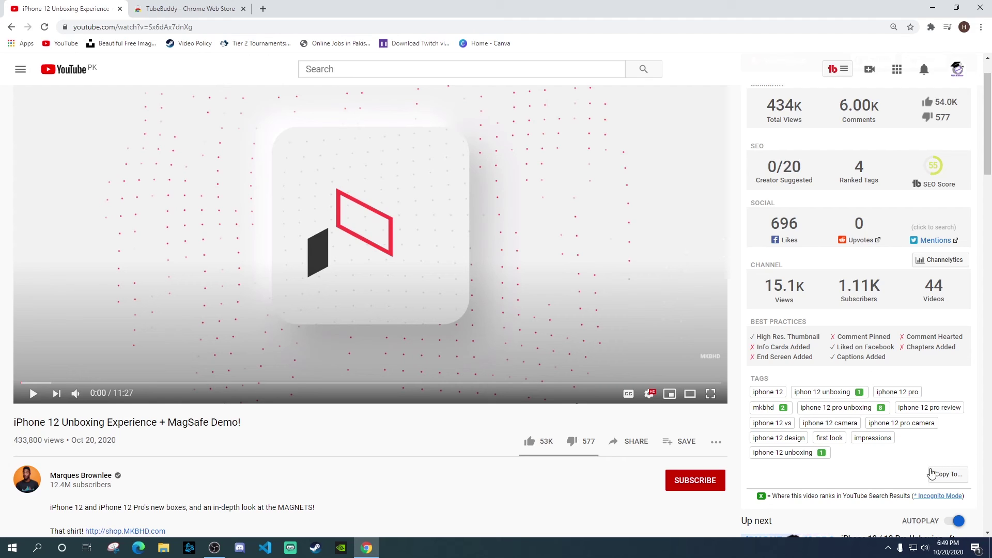
click(948, 476)
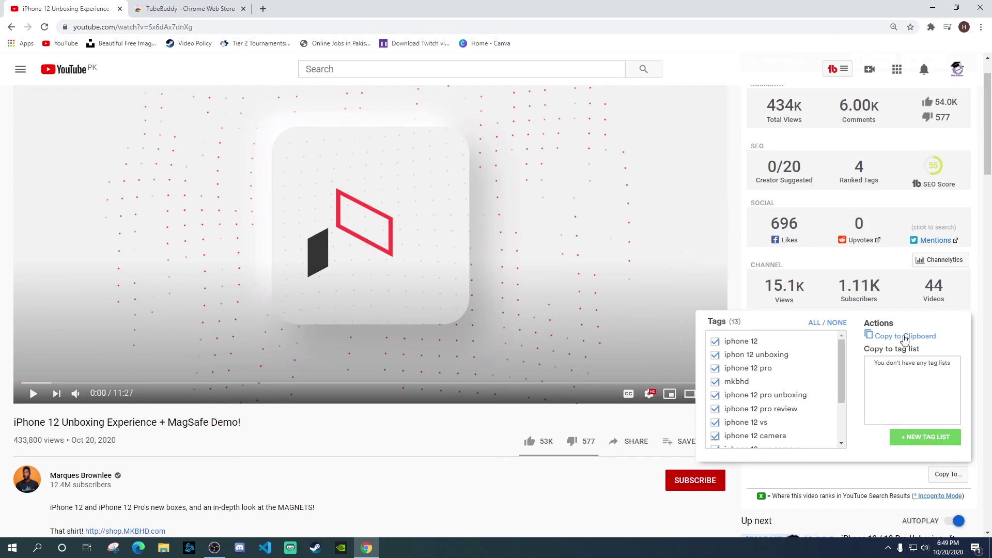
click(905, 337)
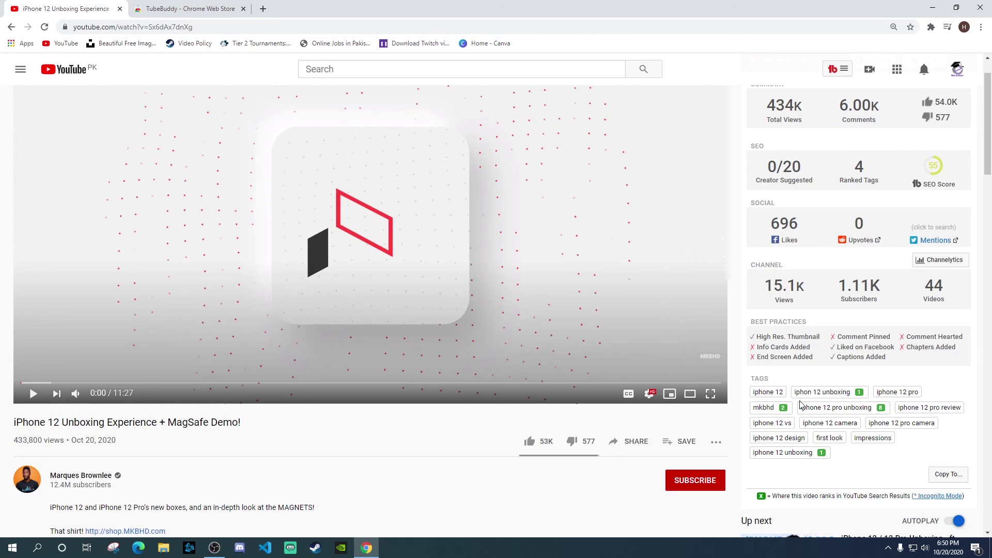
View the TubeBuddy tools overview from the video page and close it.
scroll(593, 231, up, 1)
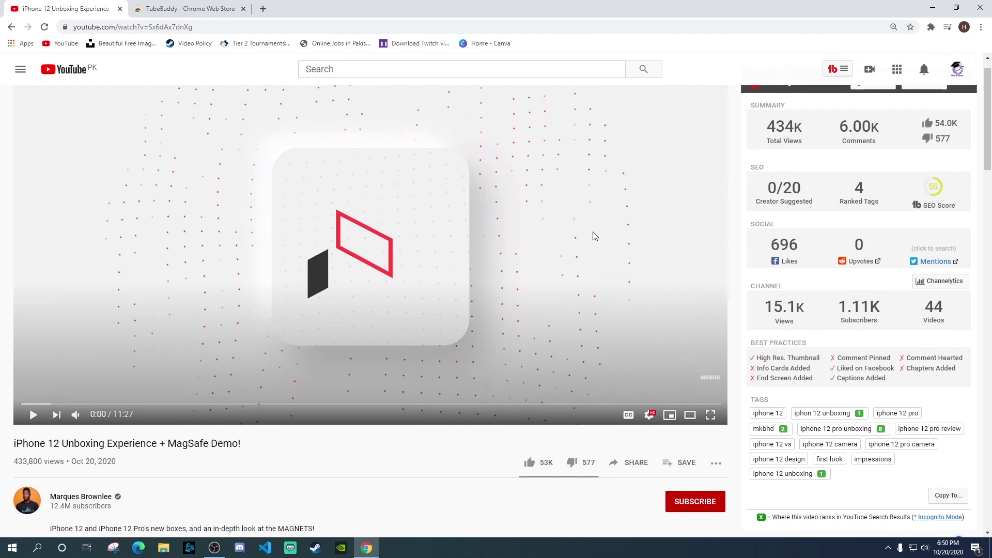
click(830, 68)
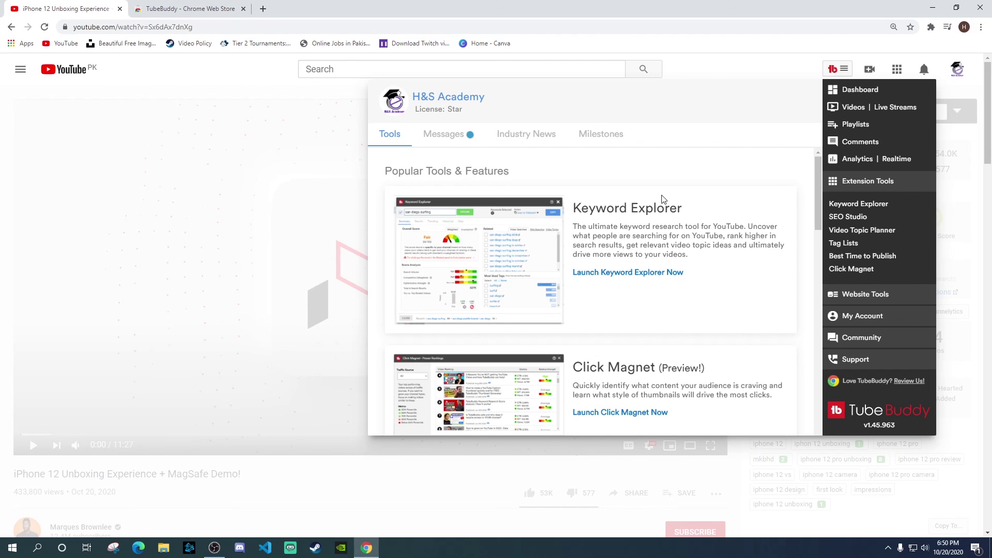
click(279, 146)
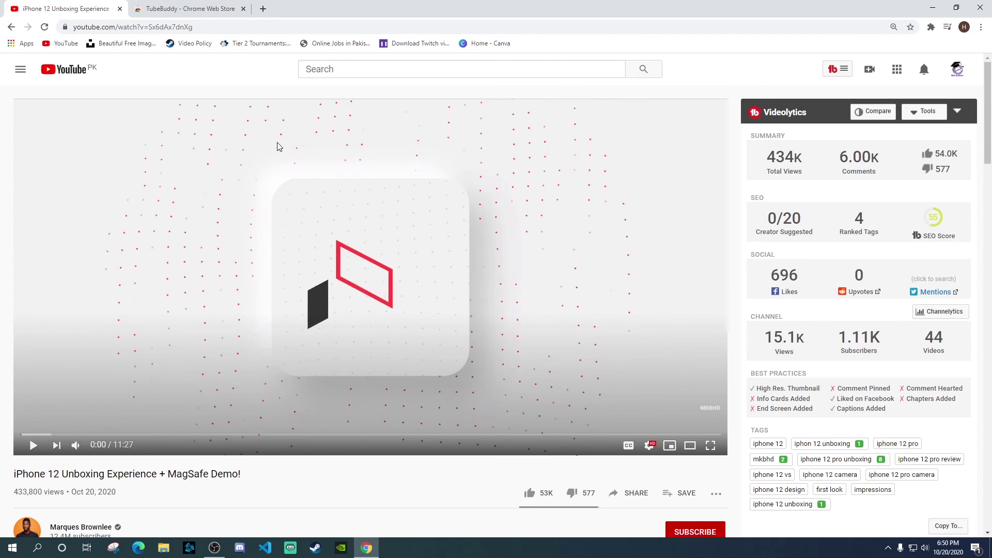